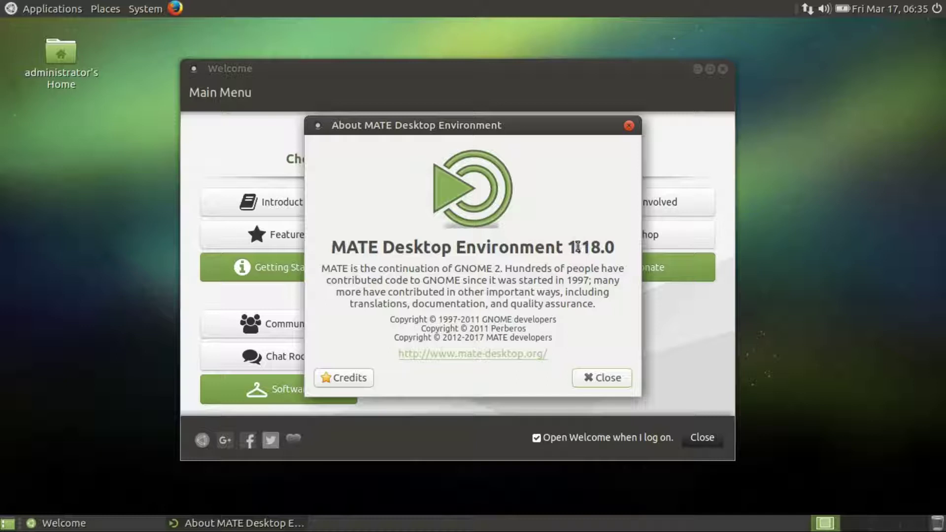
Close the About MATE Desktop Environment window, then read the Introduction page to its end and return to the main menu
left_click(629, 129)
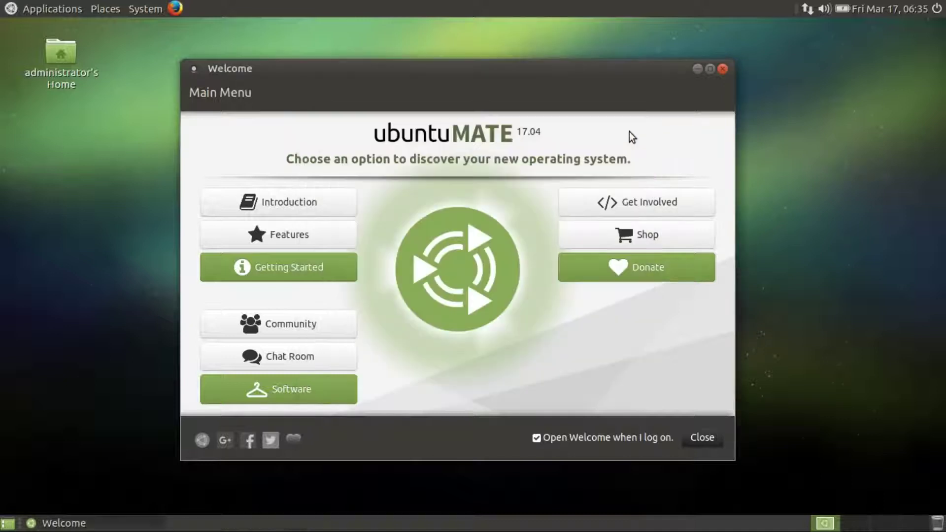
left_click(309, 204)
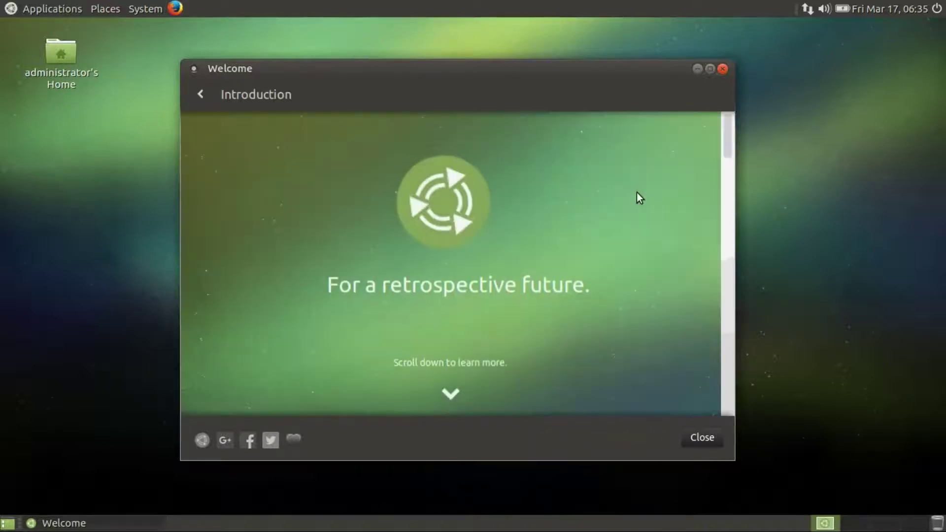
left_click_drag(729, 132, 721, 394)
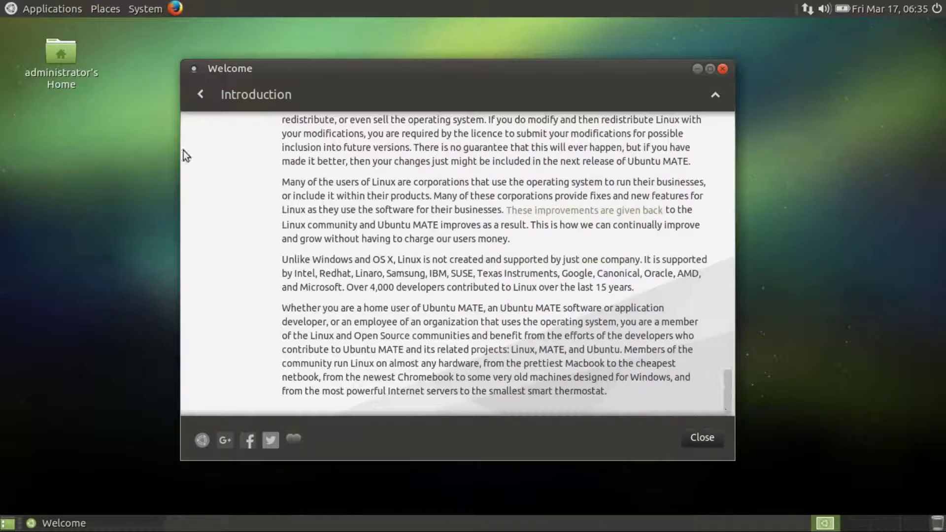
left_click(202, 93)
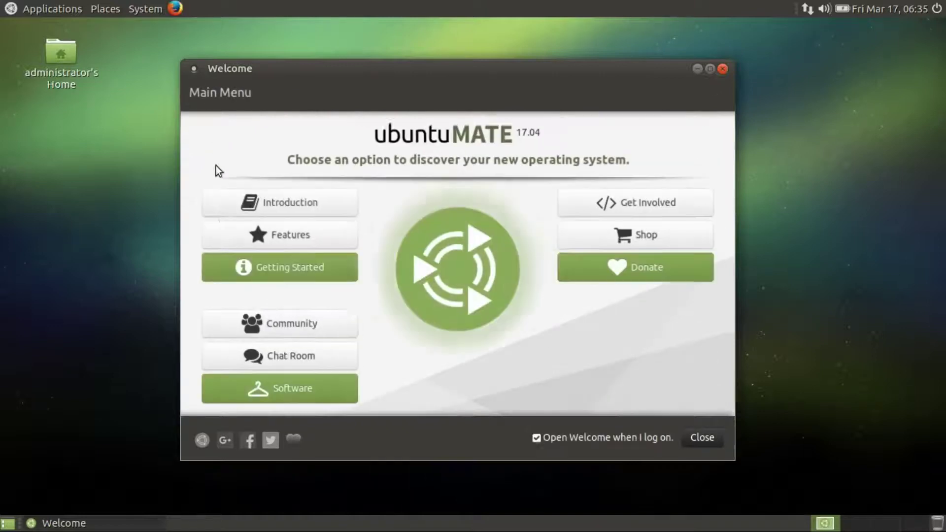
Read the Features page through to the Mobile Integration section and return to the main menu
left_click(257, 238)
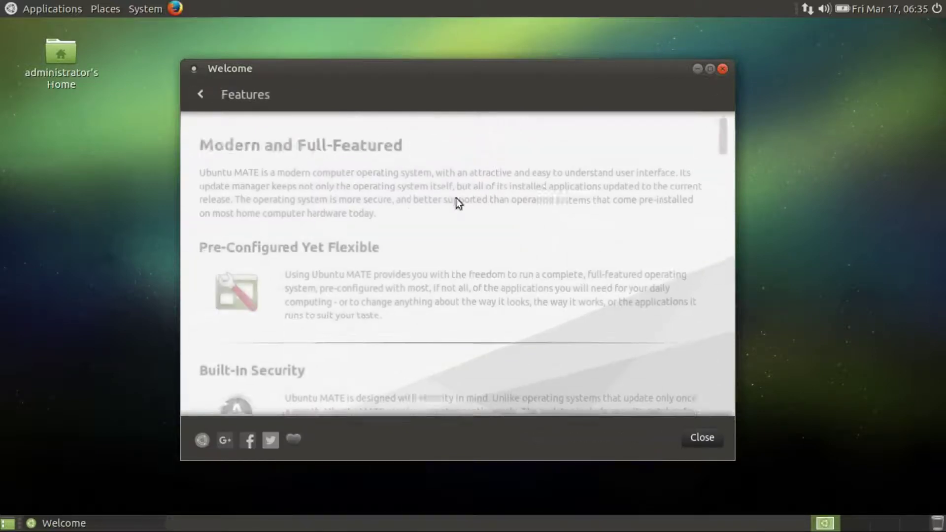
left_click_drag(726, 126, 712, 401)
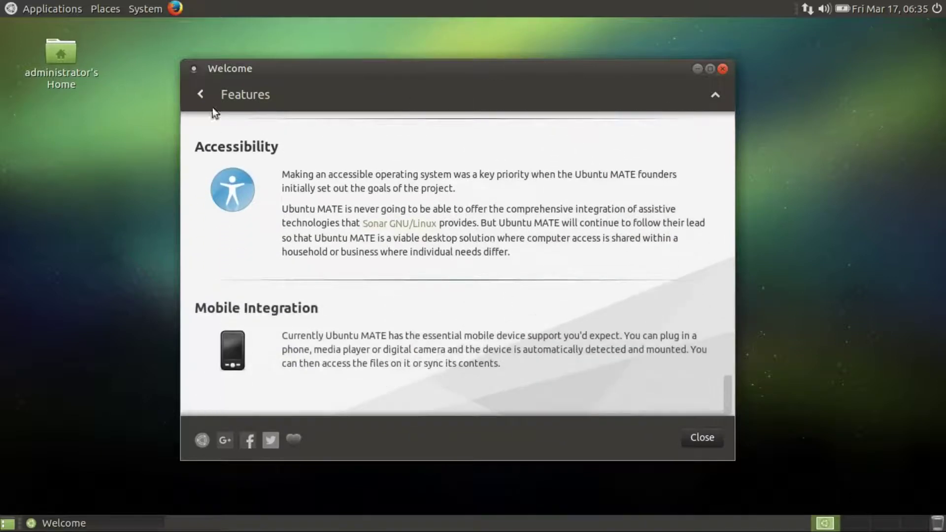
left_click(203, 96)
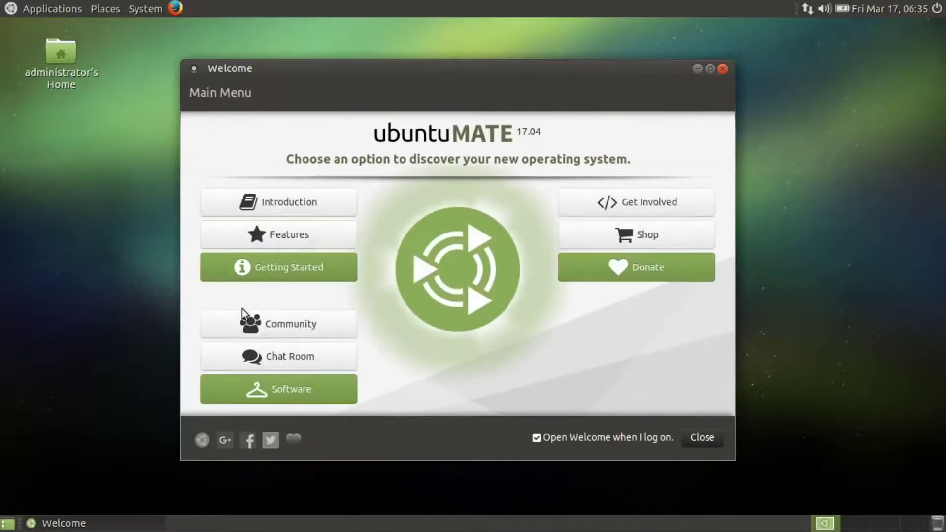
Examine the basic System Specifications under the Getting Started topics and return to the main menu
left_click(256, 268)
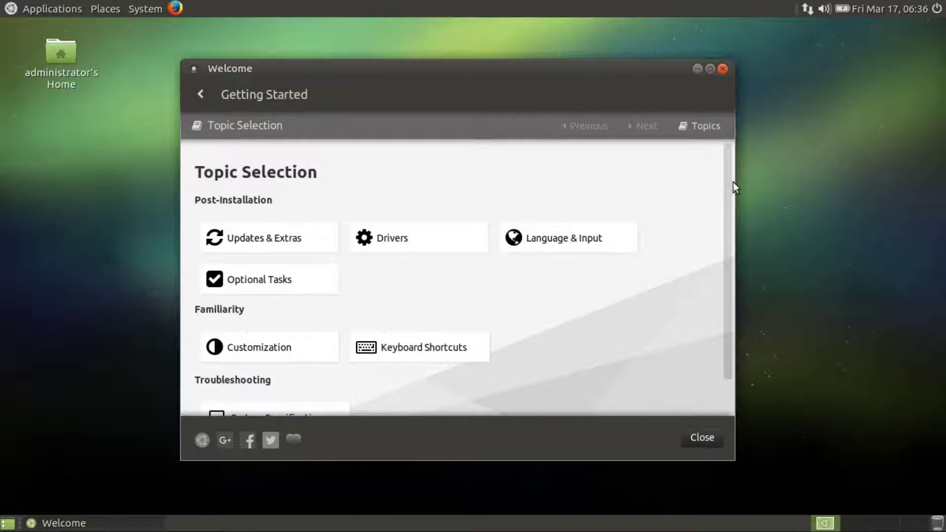
left_click_drag(729, 197, 727, 261)
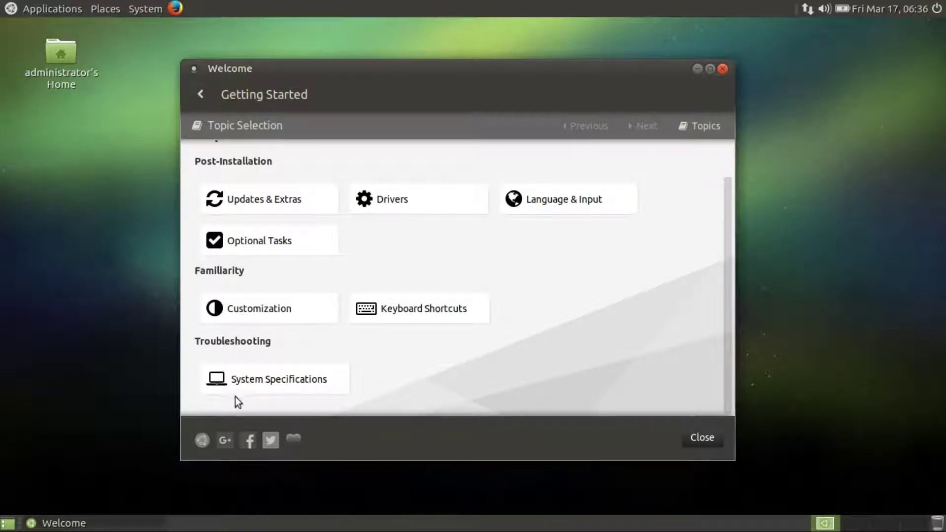
left_click(263, 380)
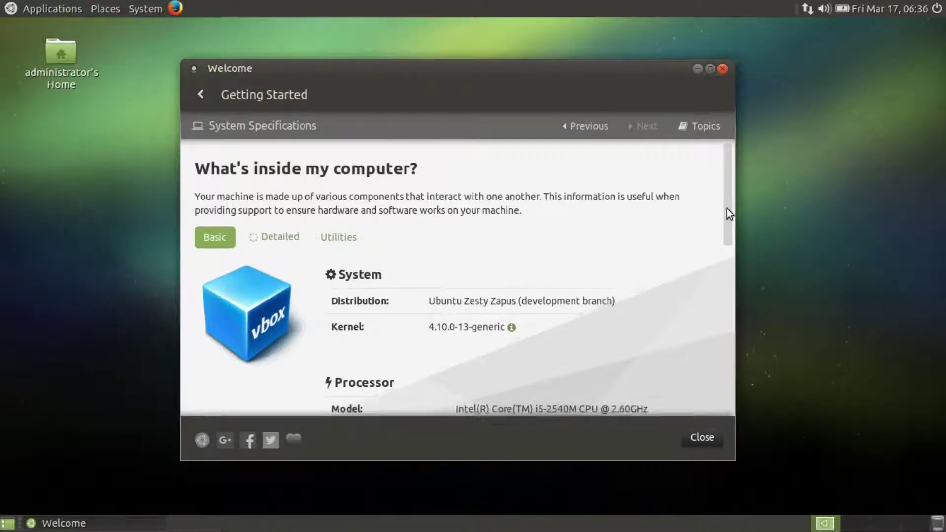
scroll(726, 208, "down", 3)
scroll(728, 228, "down", 4)
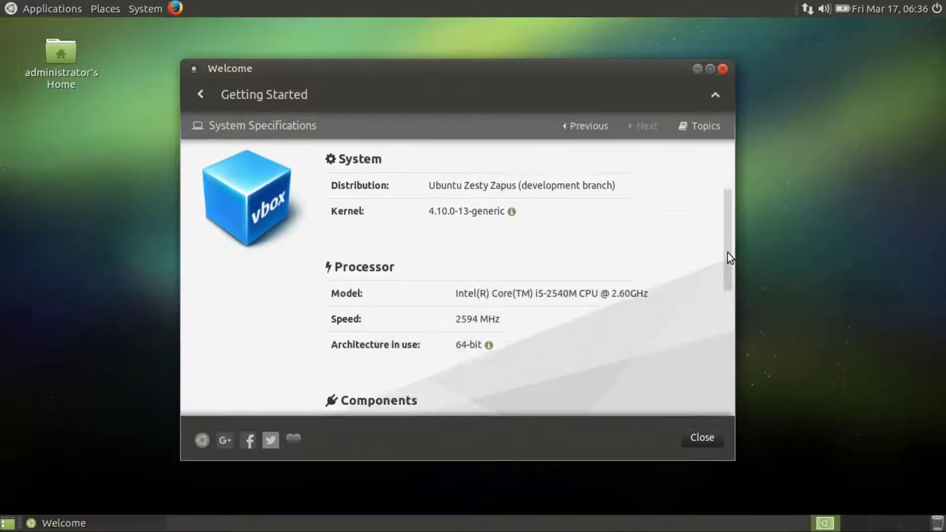
left_click_drag(727, 255, 717, 57)
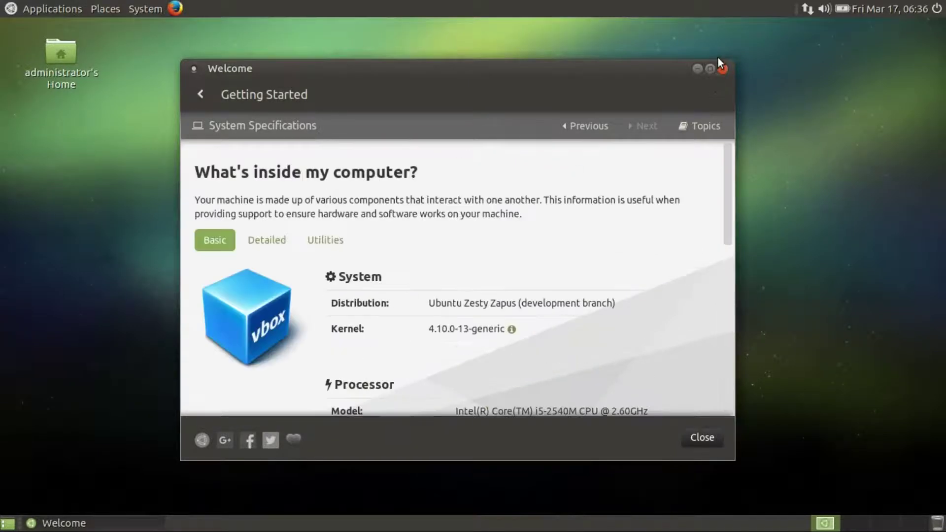
left_click(199, 92)
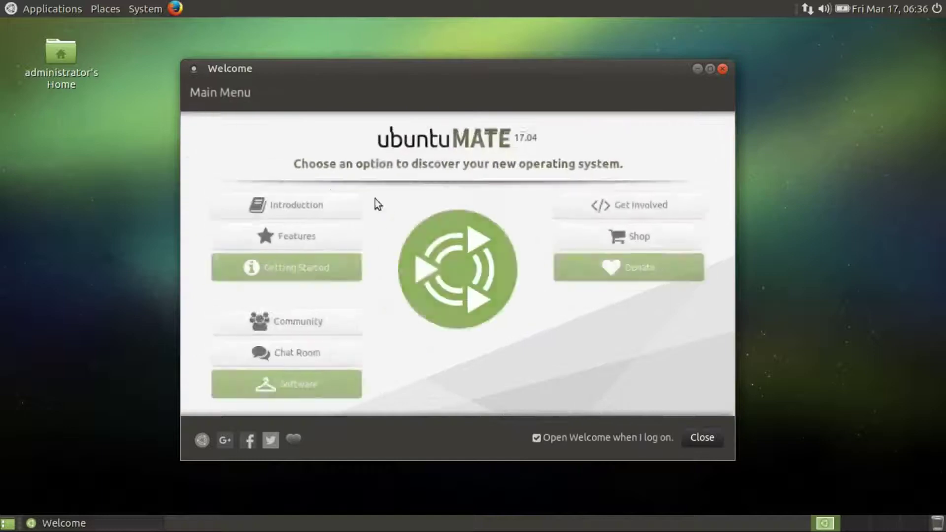
View the Community page and the Chat Room page, returning to the main menu after each
left_click(274, 327)
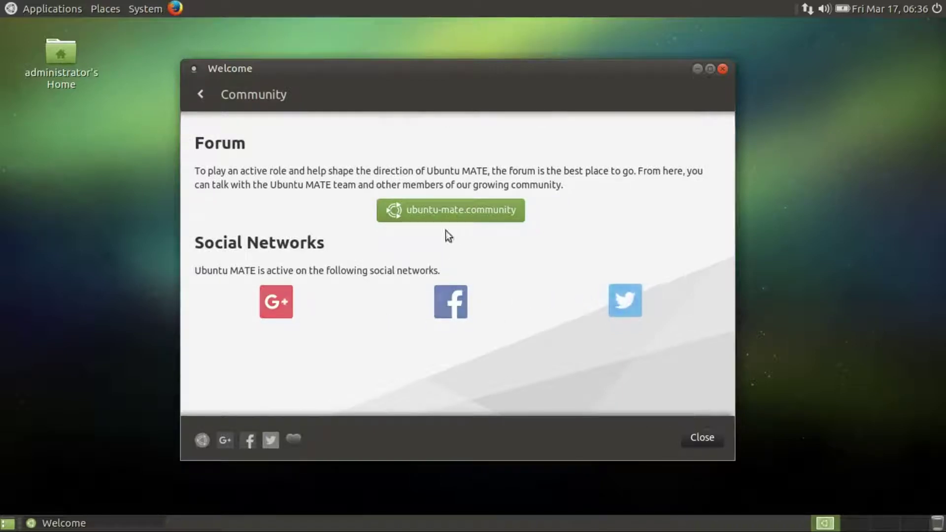
left_click(199, 94)
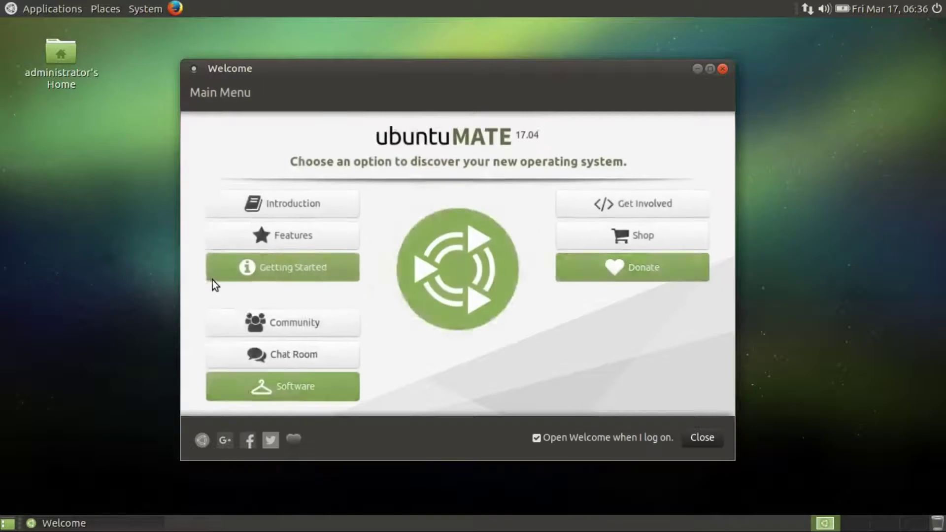
left_click(240, 365)
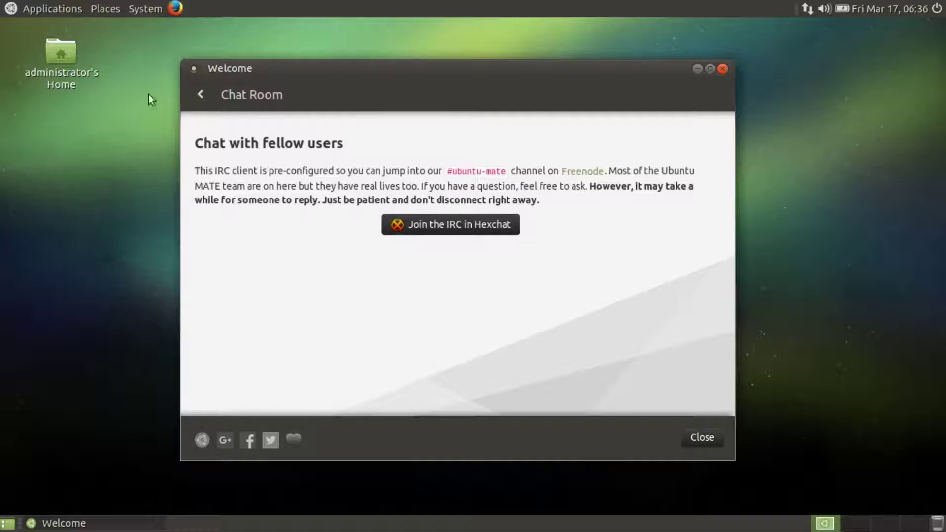
left_click(204, 94)
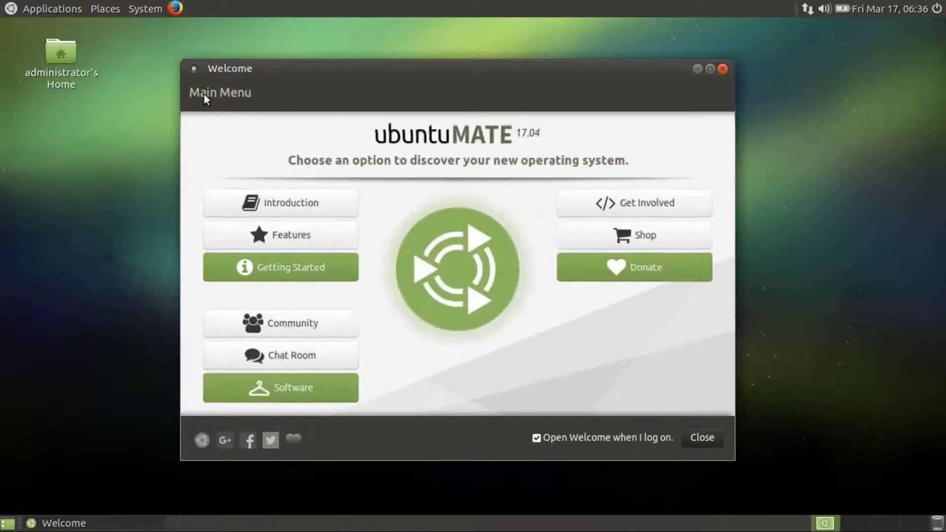
Open the Software Boutique and look through the operations offered in its Fixes category
left_click(235, 383)
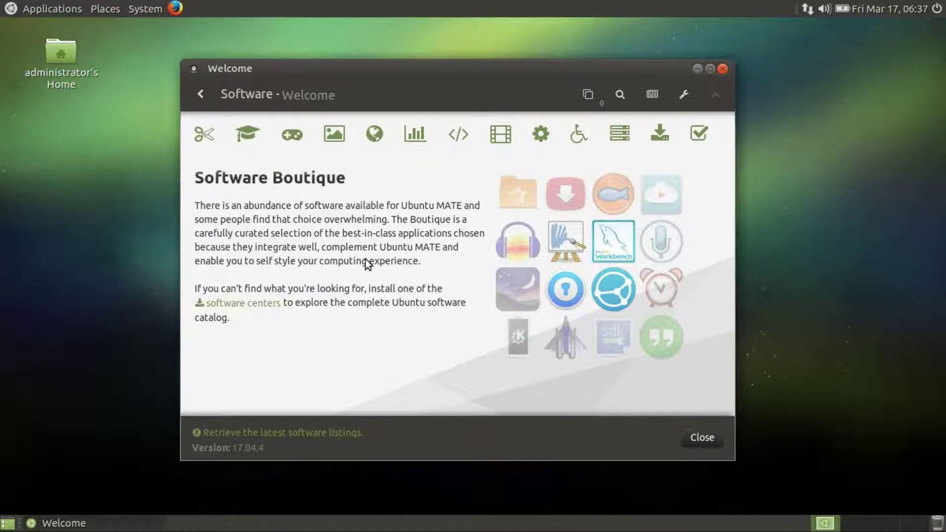
left_click(698, 132)
scroll(731, 173, "down", 3)
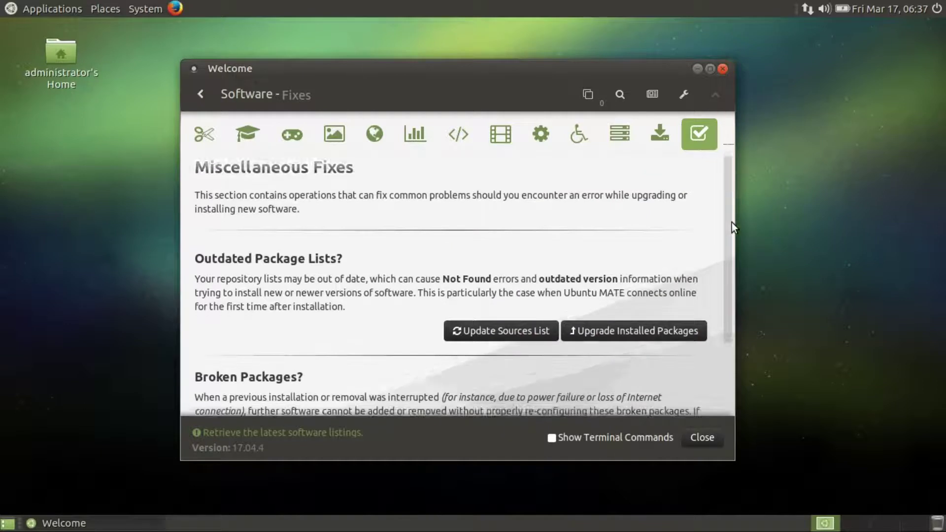
scroll(731, 266, "down", 2)
scroll(727, 256, "up", 3)
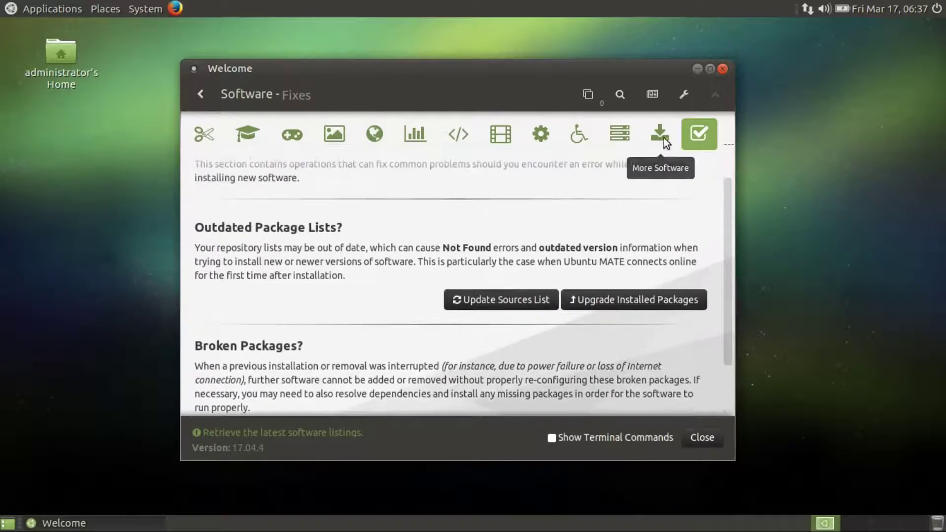
Browse the applications in the More Software category and the Servers category down to X2Go Server
left_click(662, 134)
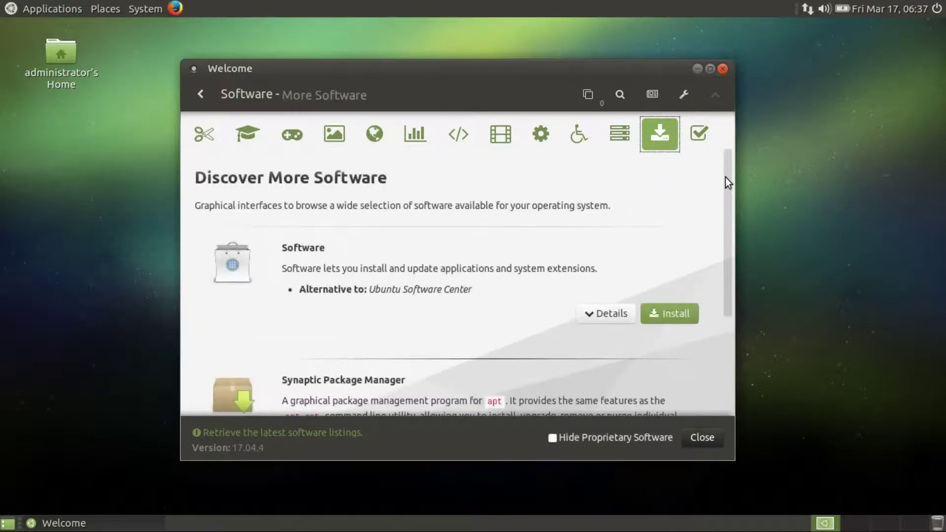
left_click_drag(725, 193, 721, 165)
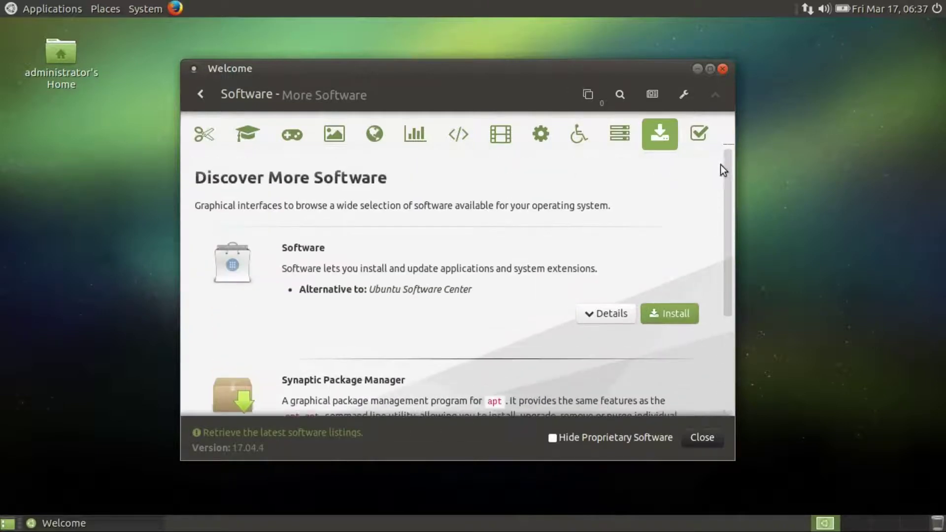
left_click(619, 134)
left_click_drag(727, 164, 725, 388)
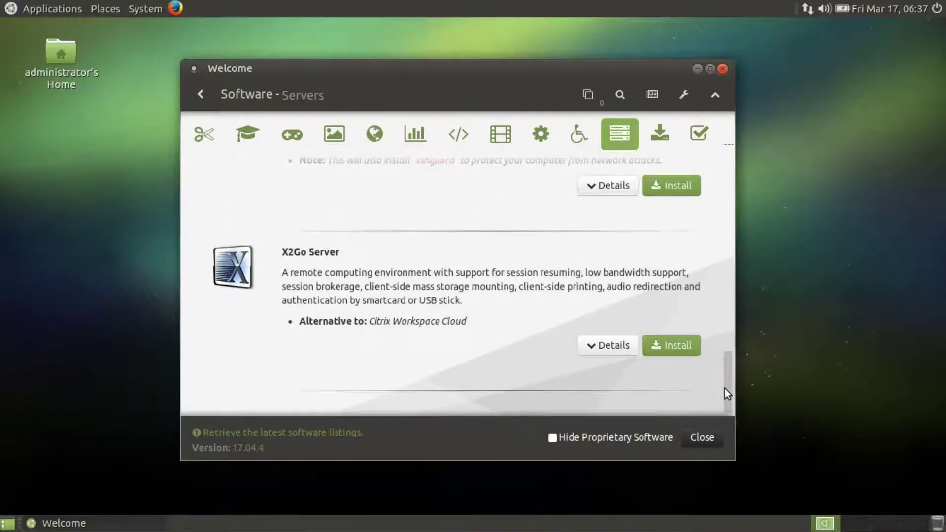
Browse the Universal Access applications and the System Tools list down to Virtual Machine Manager
left_click(577, 136)
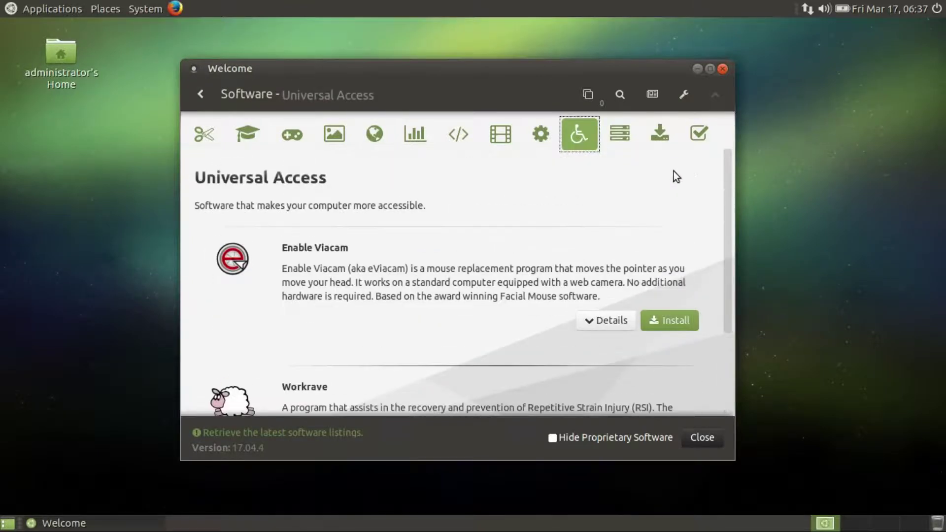
scroll(726, 200, "down", 4)
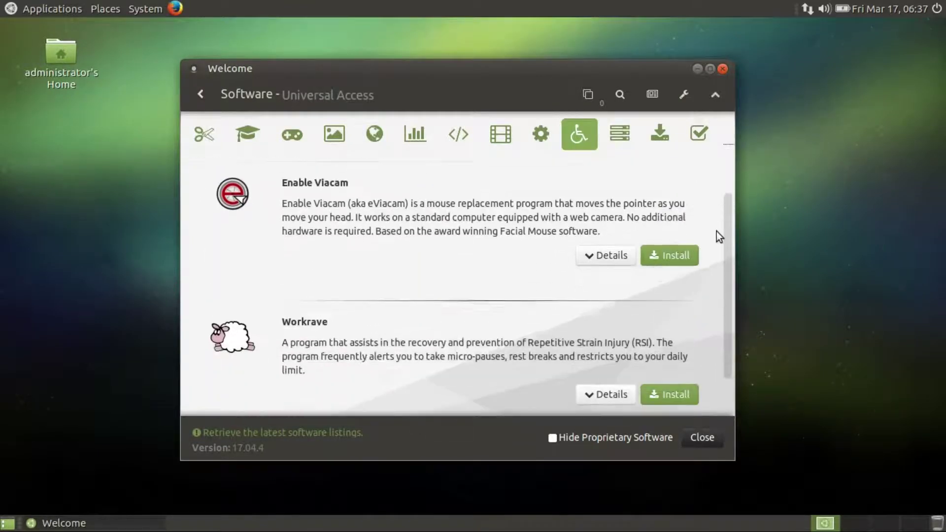
left_click(541, 135)
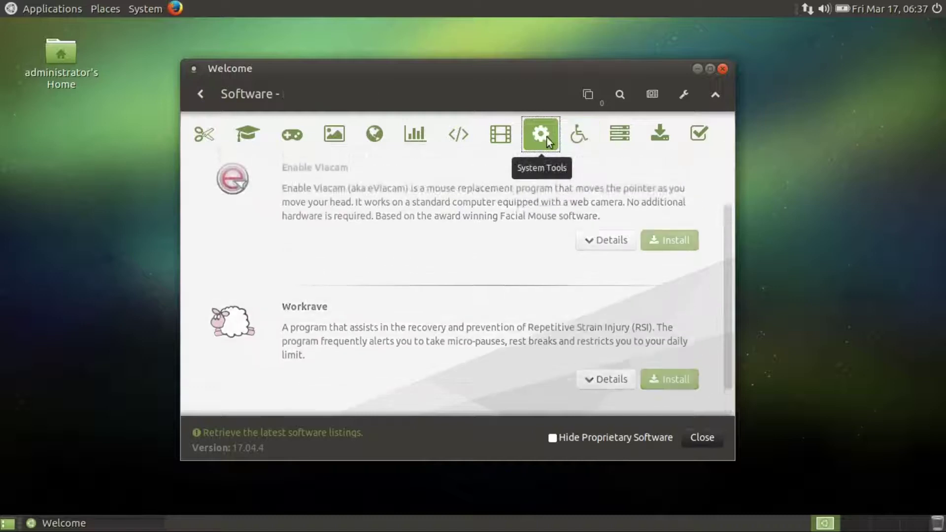
left_click_drag(727, 167, 739, 403)
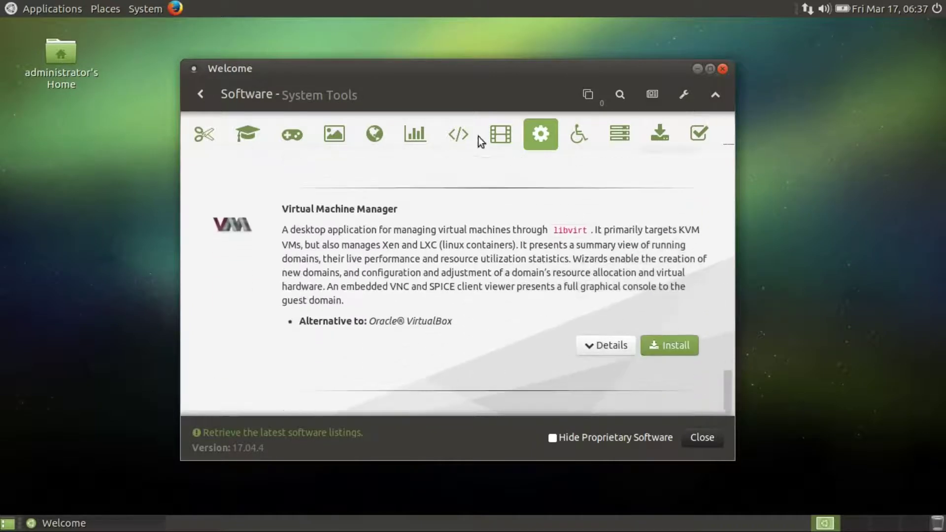
Browse the full Sound & Video list and the Programming list down to Ubuntu SDK
left_click(497, 138)
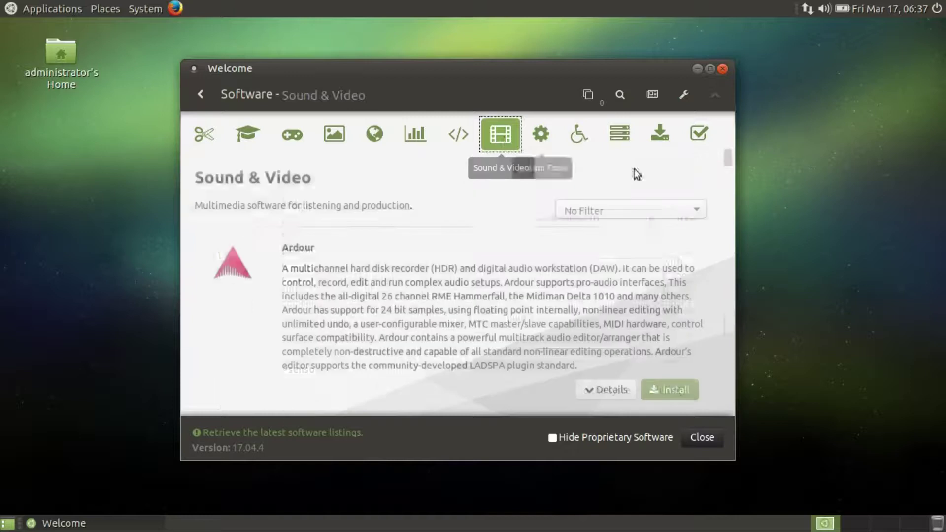
left_click_drag(723, 156, 734, 421)
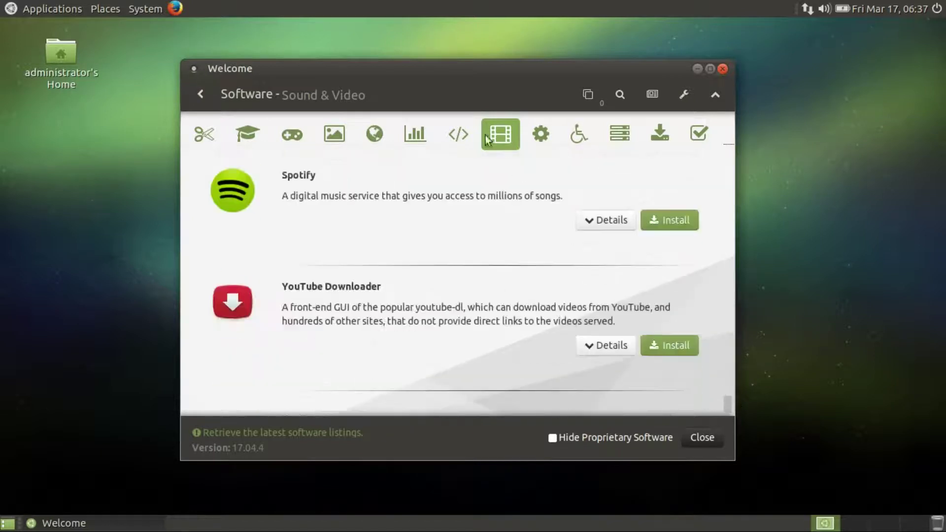
left_click(452, 129)
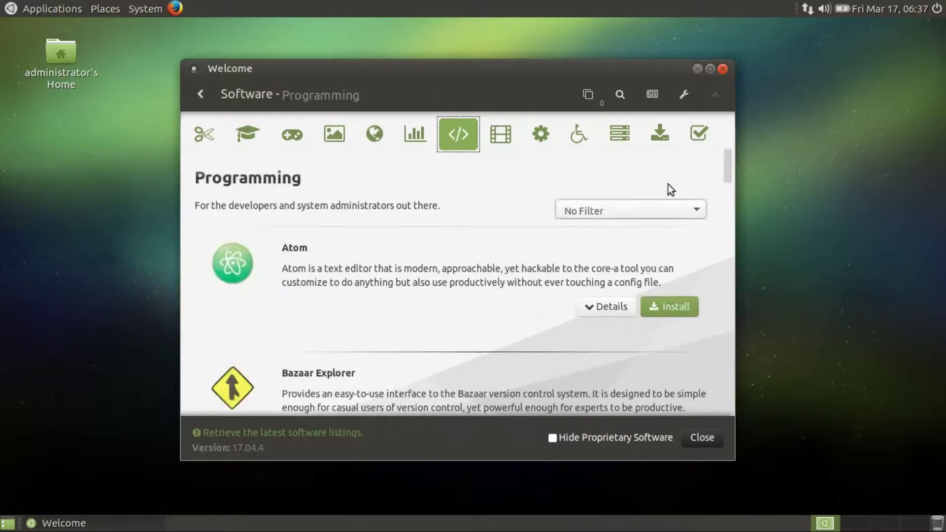
left_click_drag(727, 166, 733, 395)
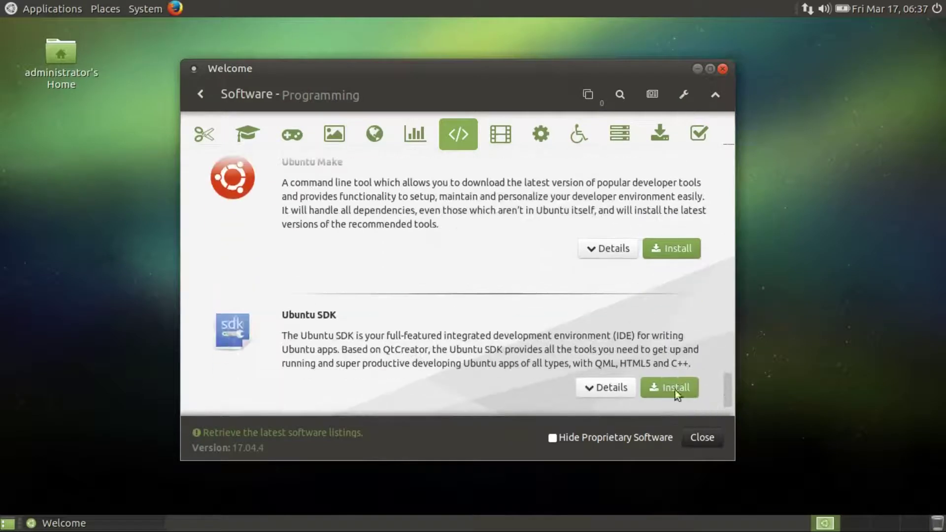
Browse the Office applications down to ReText and the Internet applications down to Zenmap
left_click(414, 135)
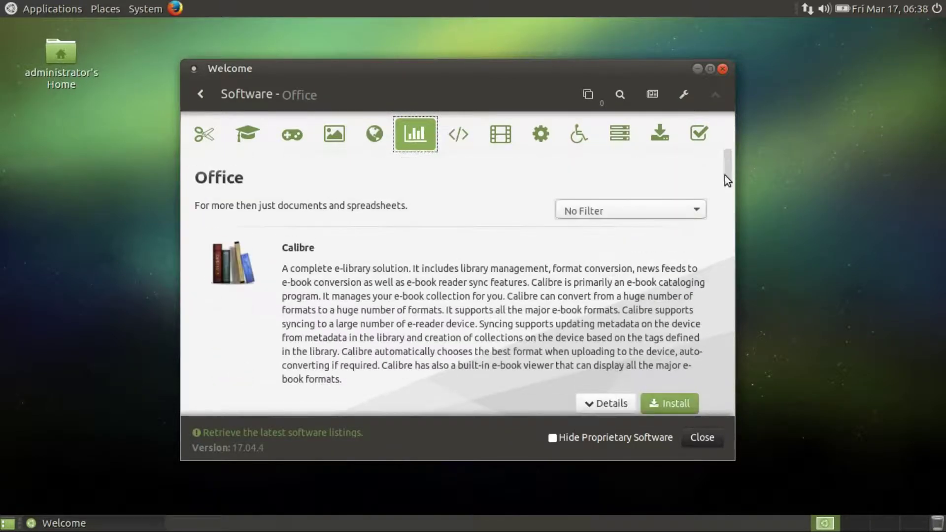
left_click_drag(724, 172, 729, 410)
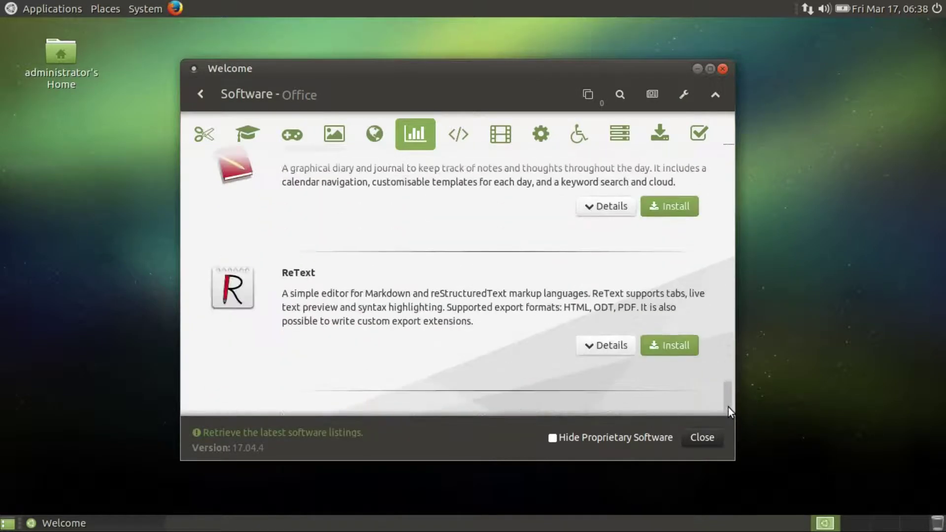
left_click(374, 134)
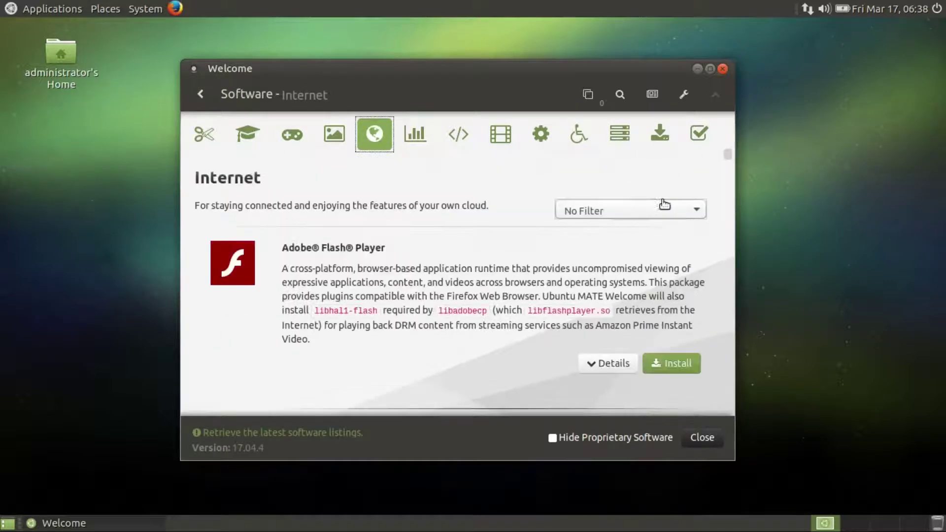
left_click_drag(725, 153, 732, 413)
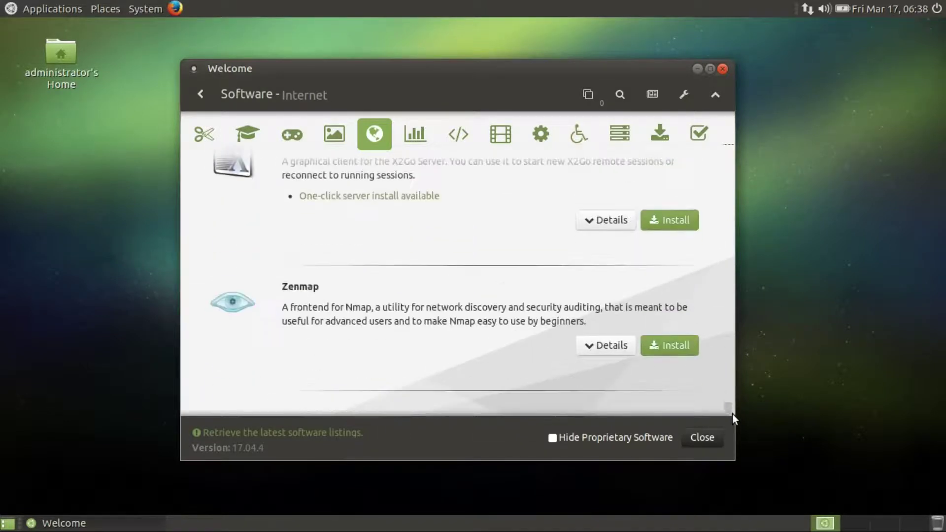
Browse the Graphics applications down to Sweet Home 3D and the Games list down to Wine Development Builds
left_click(334, 136)
left_click_drag(728, 165, 738, 439)
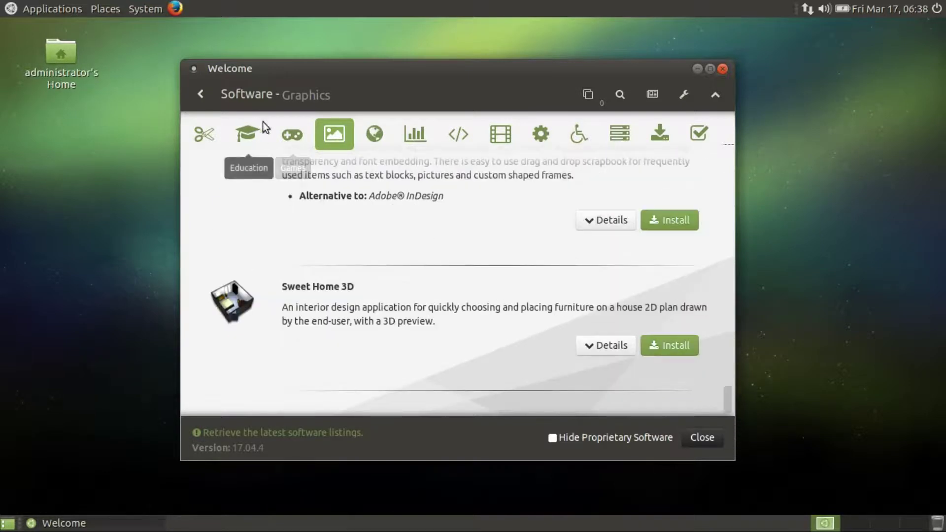
left_click(293, 137)
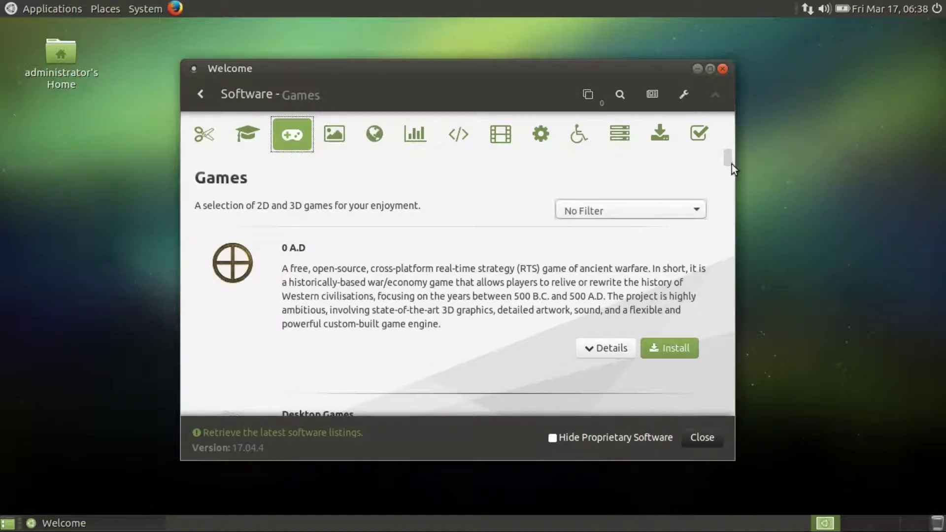
left_click_drag(727, 156, 726, 422)
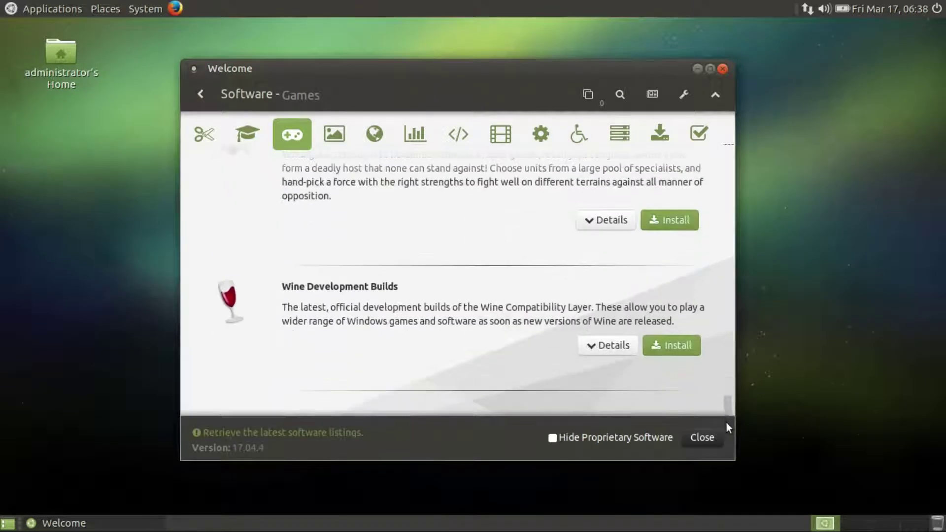
Browse the Education applications down to Tux Paint and the Accessories list down to Zim, and return to the Welcome main menu
left_click(246, 134)
left_click_drag(729, 174, 728, 384)
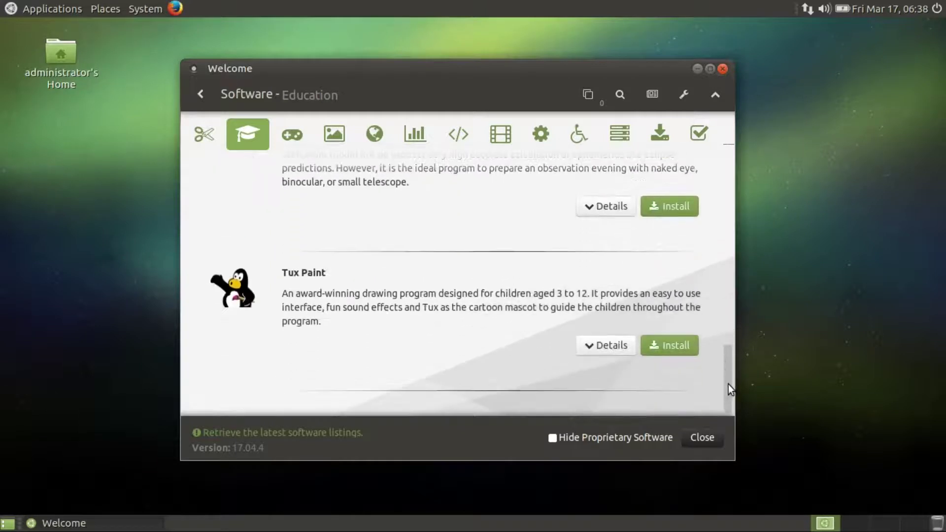
left_click(205, 129)
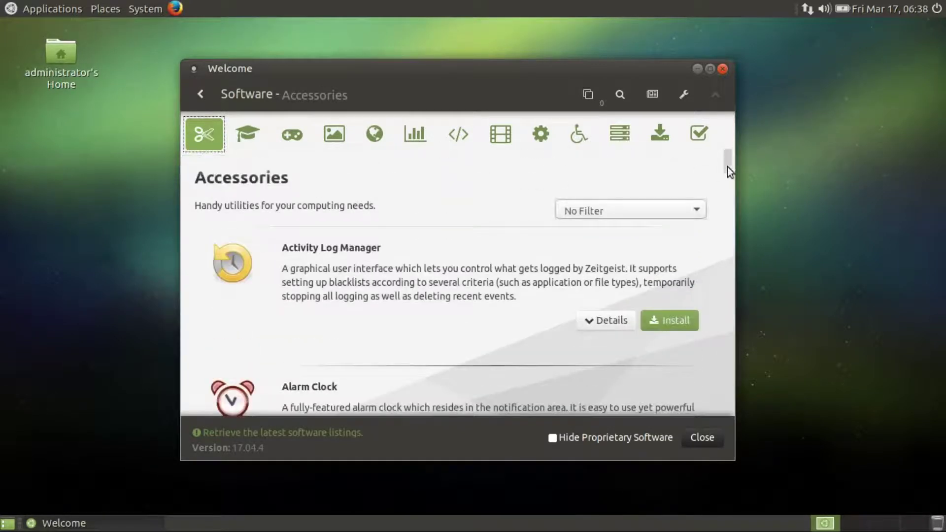
left_click_drag(728, 158, 749, 409)
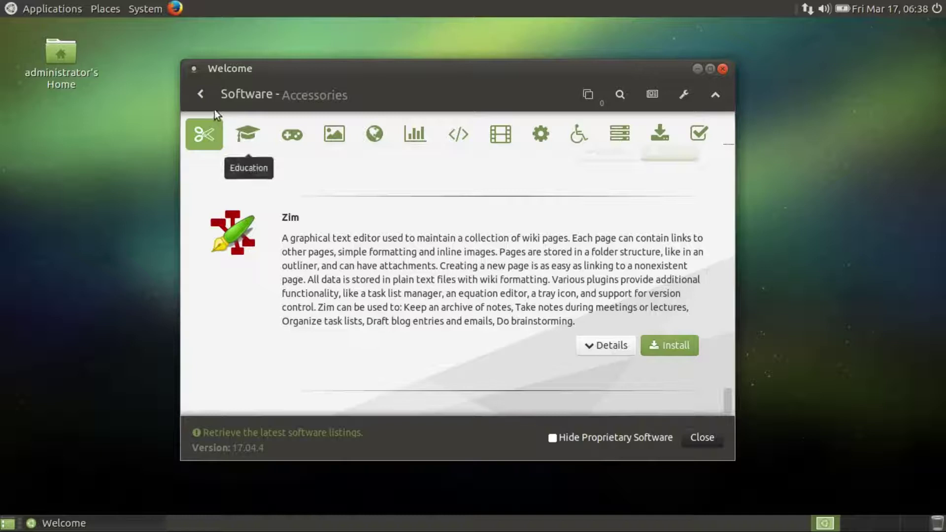
left_click(201, 94)
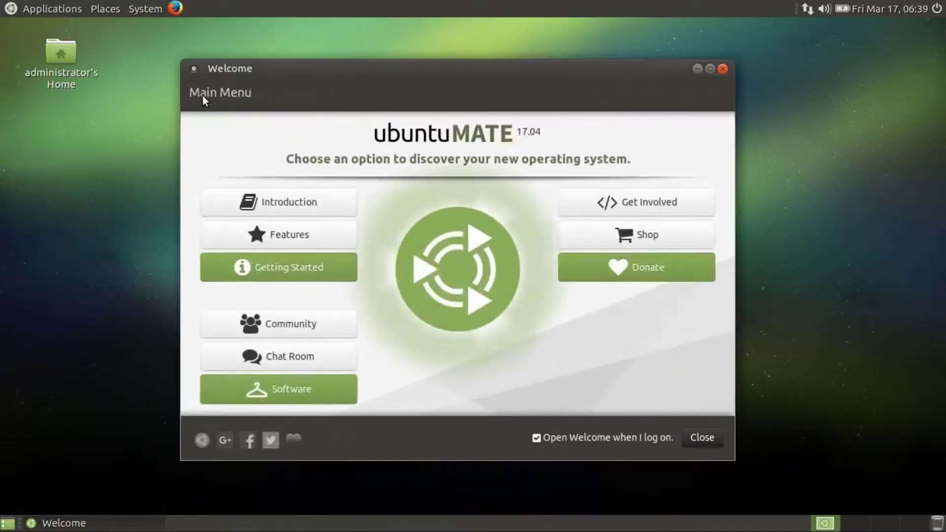
View the Get Involved, Shop and Donate pages of the Welcome application
left_click(623, 206)
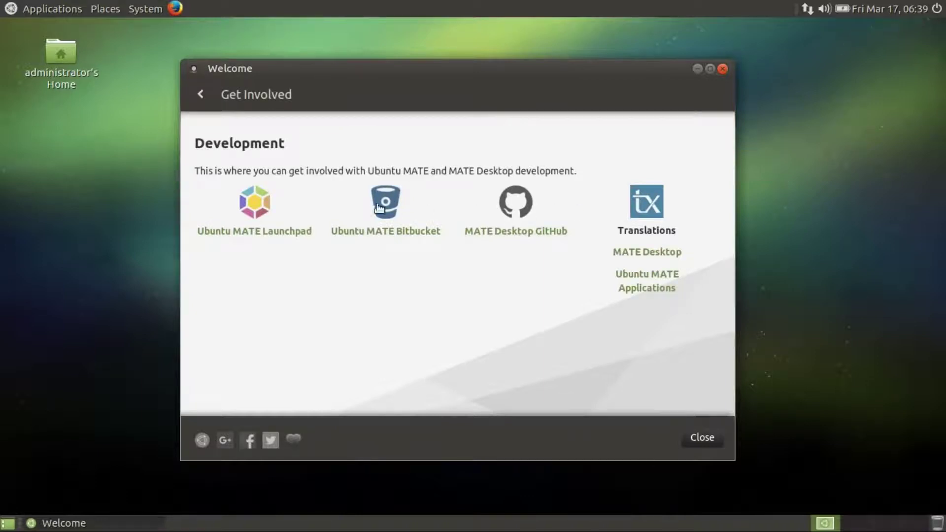
left_click(201, 94)
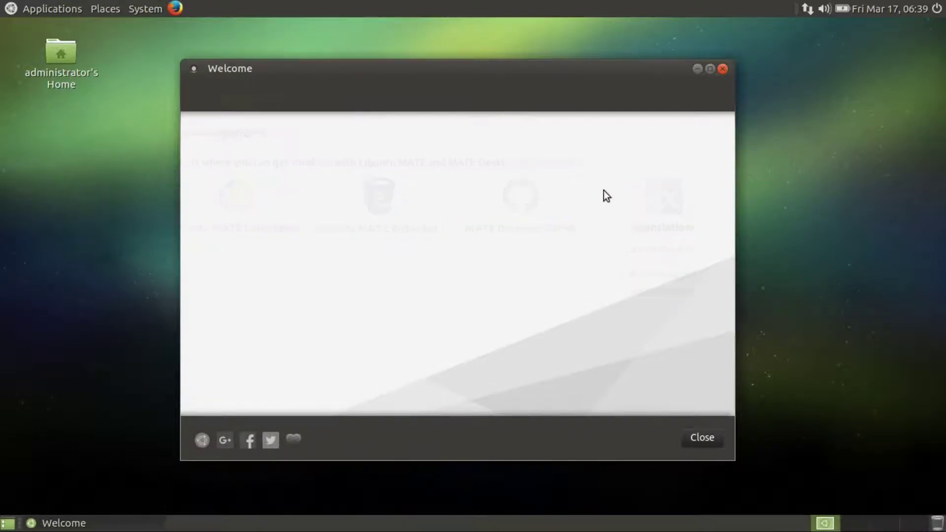
left_click(628, 232)
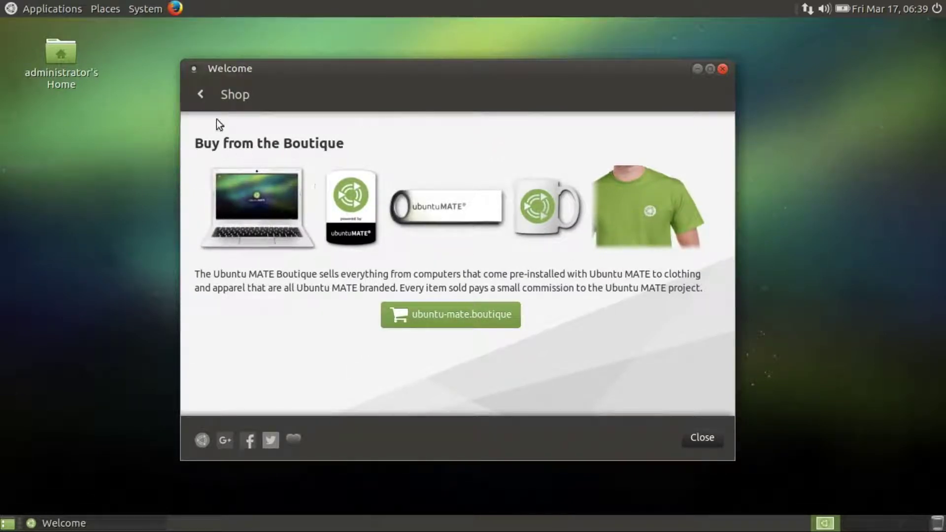
left_click(203, 89)
left_click(636, 268)
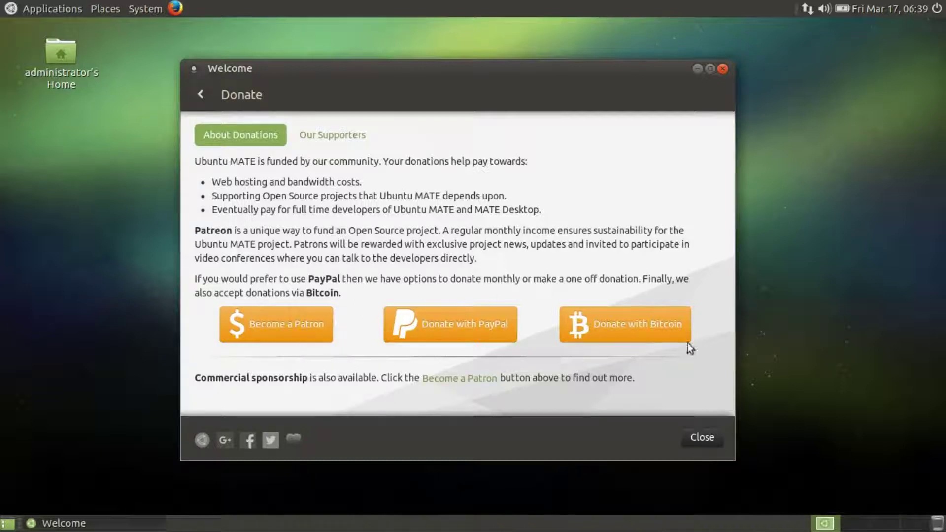
Return to the Welcome main menu, disable opening Welcome at log on, and close the application
left_click(201, 95)
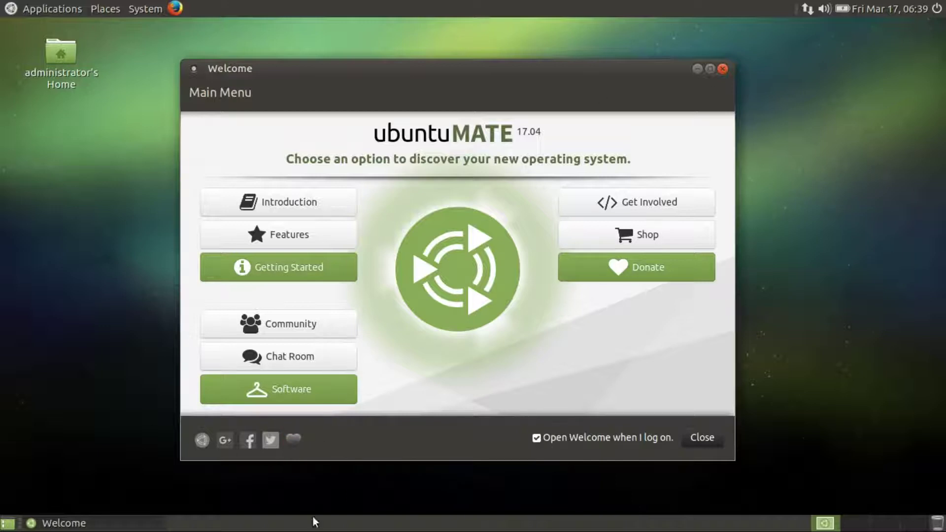
left_click(537, 438)
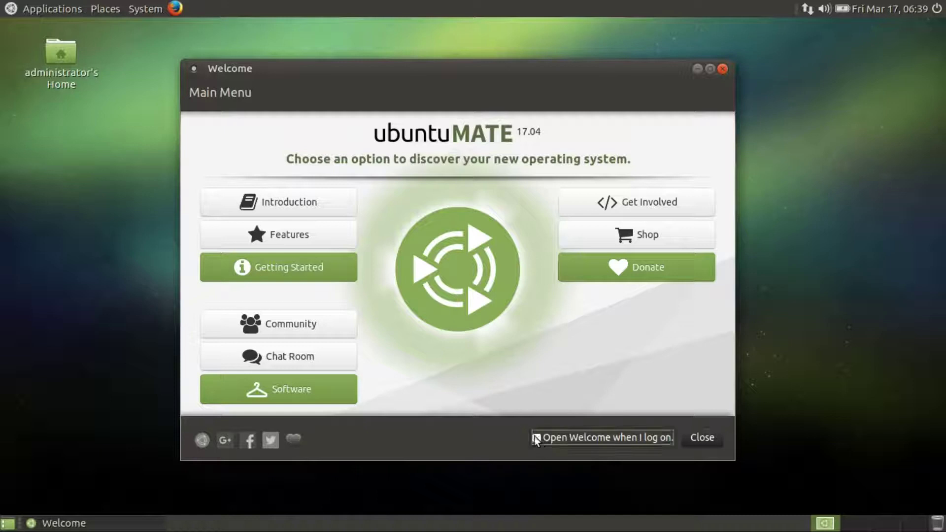
left_click(703, 440)
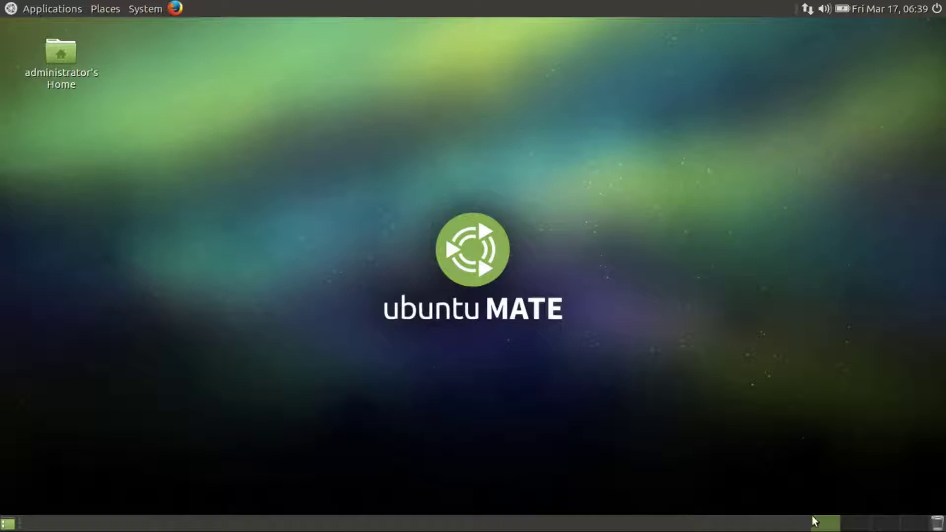
View the version information about the MATE Panel and close it
right_click(756, 524)
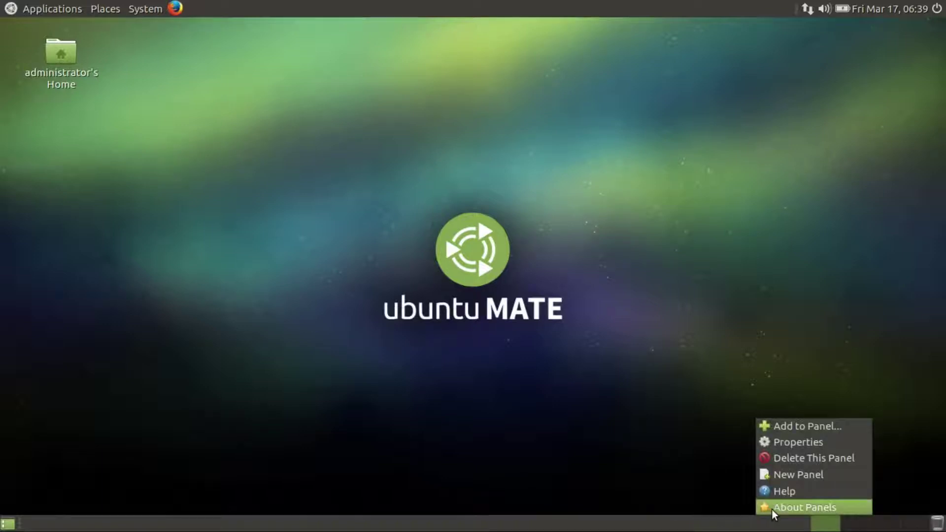
left_click(772, 507)
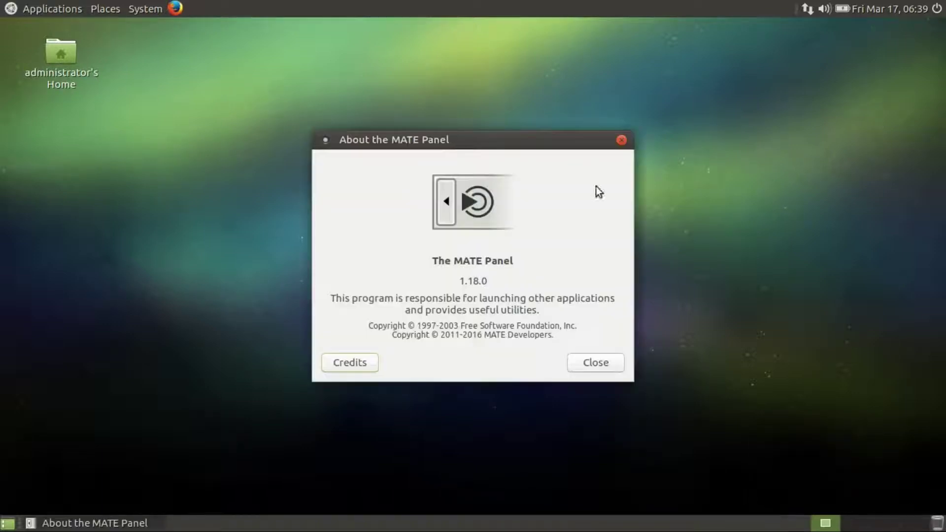
left_click(622, 138)
Review the general and background properties of the bottom panel and close them without changing anything
right_click(477, 522)
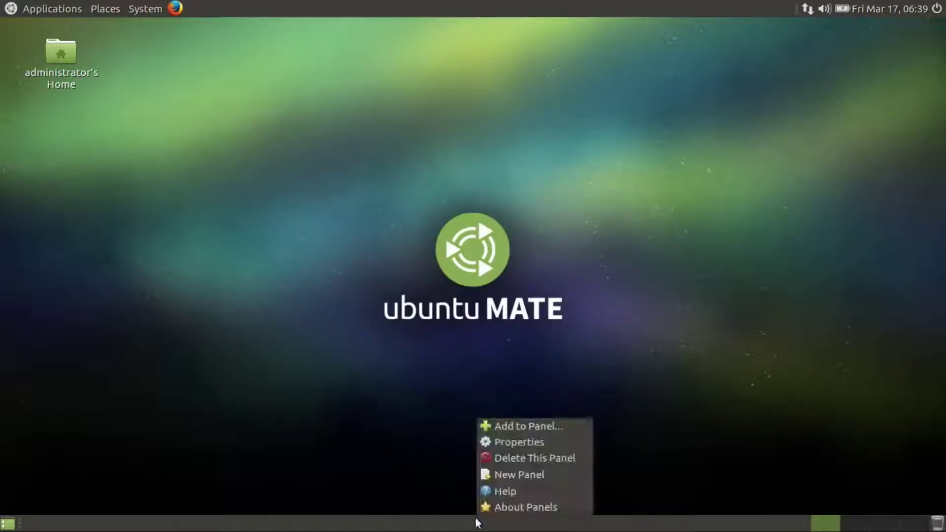
left_click(501, 441)
left_click(500, 209)
left_click(501, 212)
left_click(457, 187)
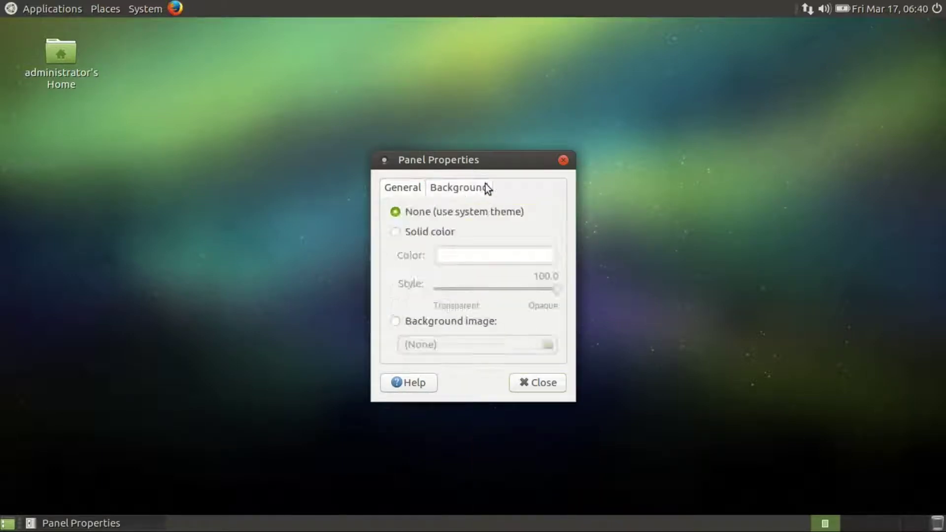
left_click(557, 161)
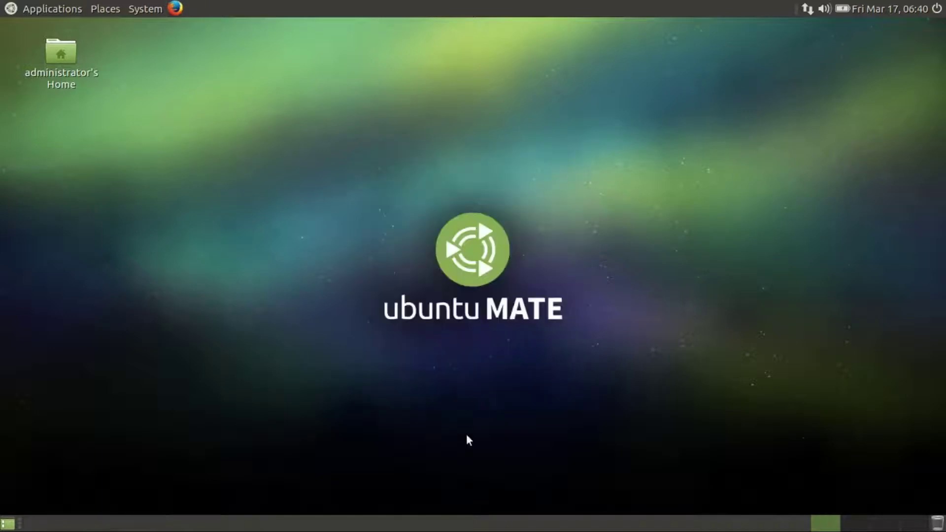
Browse the items that can be added to the bottom panel and add the System Monitor applet to it
right_click(442, 526)
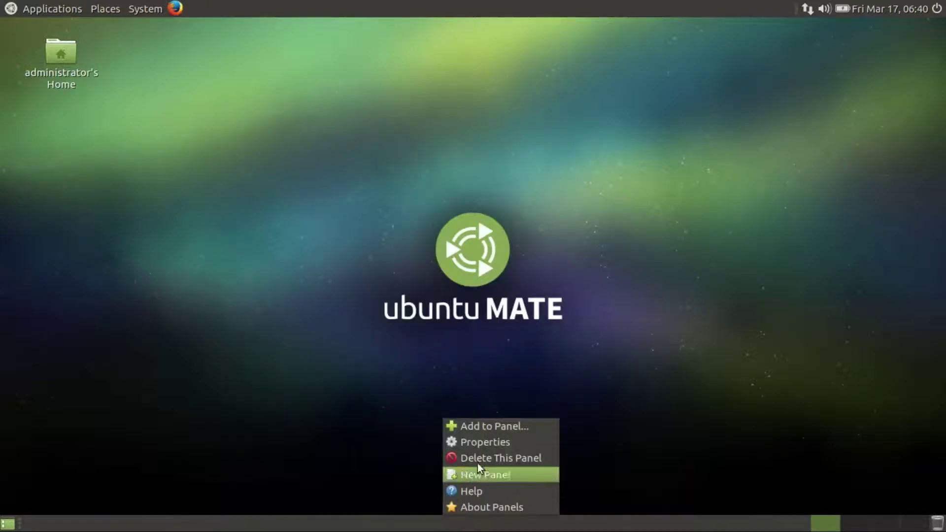
left_click(484, 431)
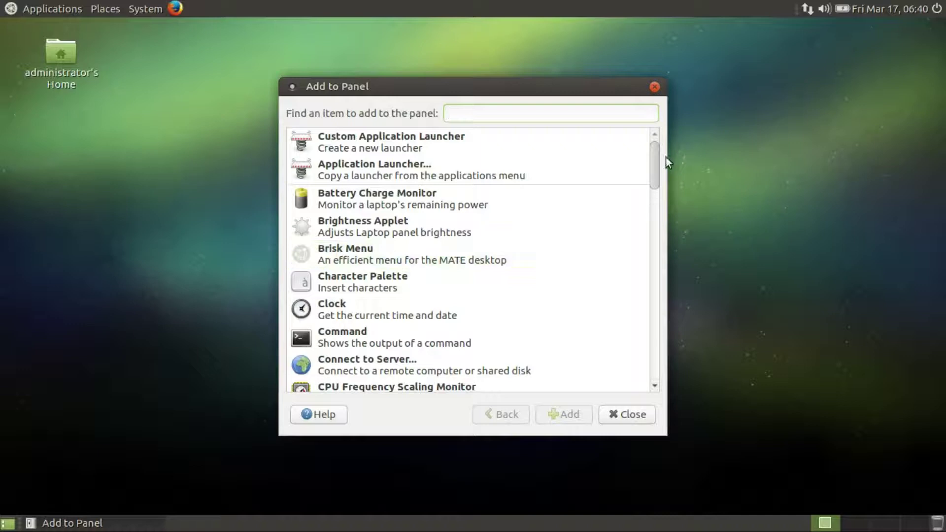
left_click_drag(657, 158, 644, 357)
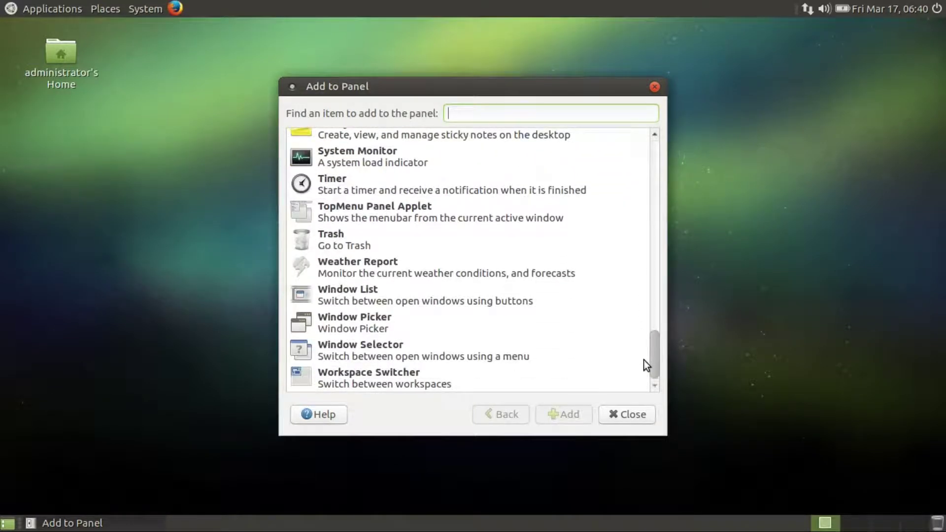
left_click(440, 161)
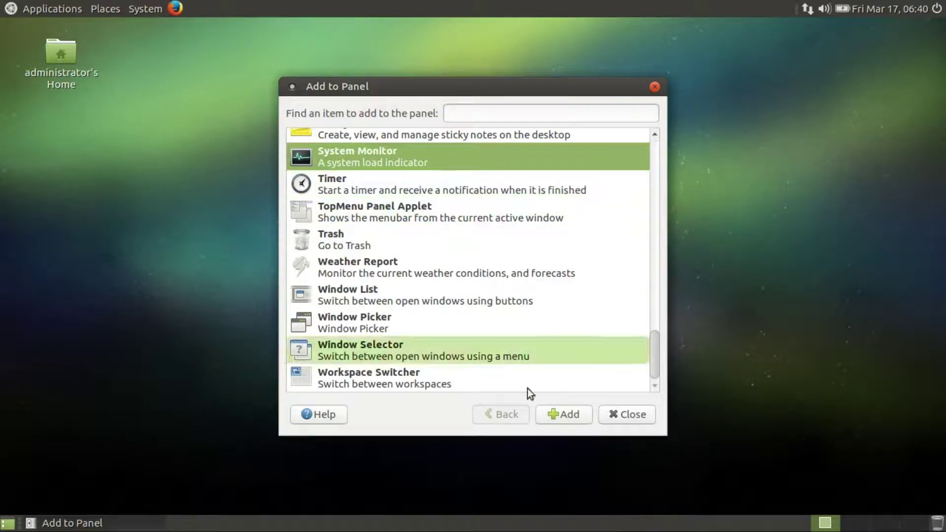
left_click(566, 414)
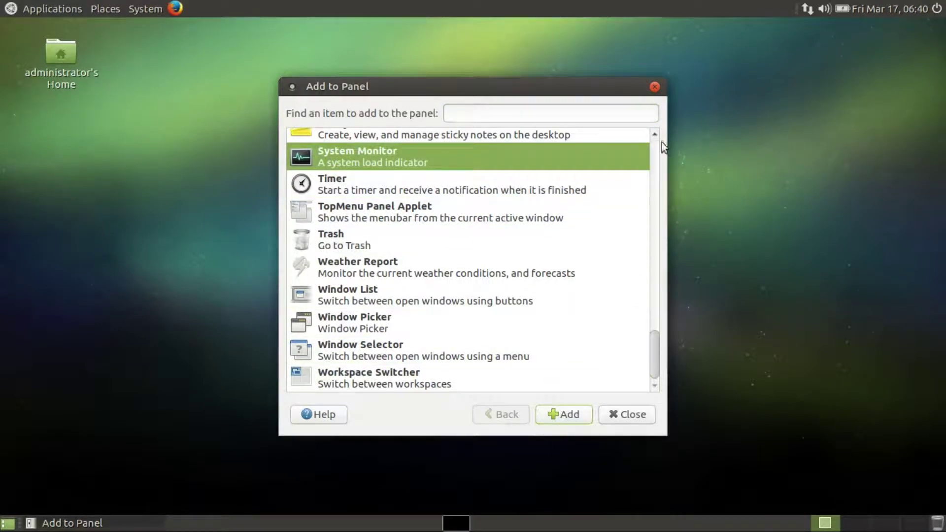
Put the System Monitor applet on the top panel beside the network indicator and remove the extra applet nearer the middle of that panel
right_click(455, 524)
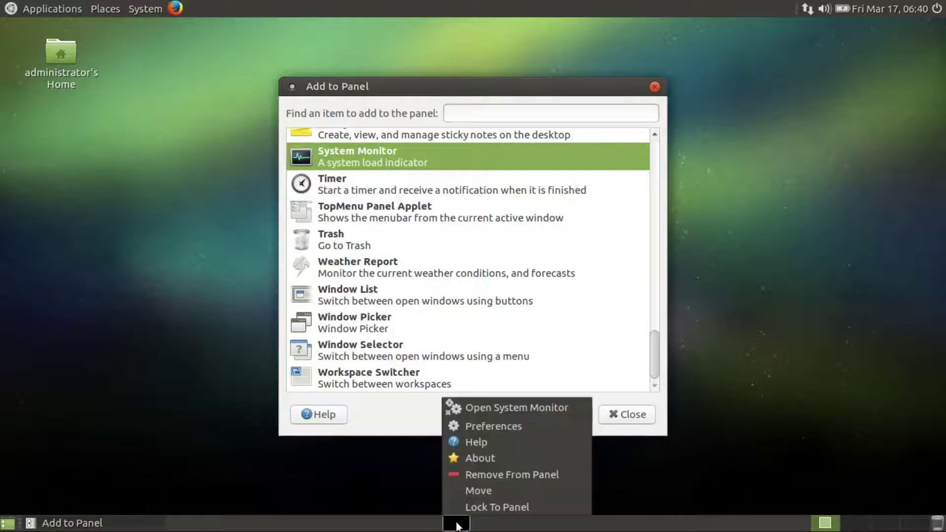
left_click(465, 490)
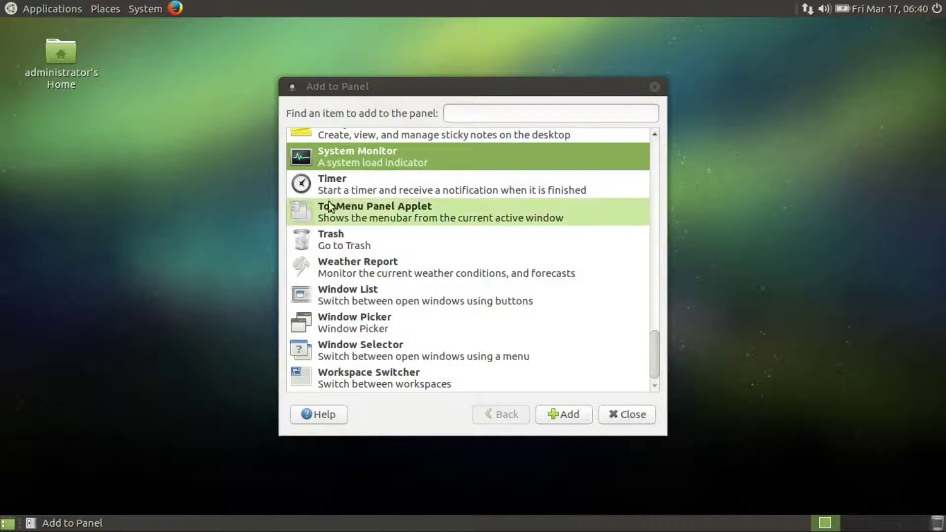
left_click(348, 150)
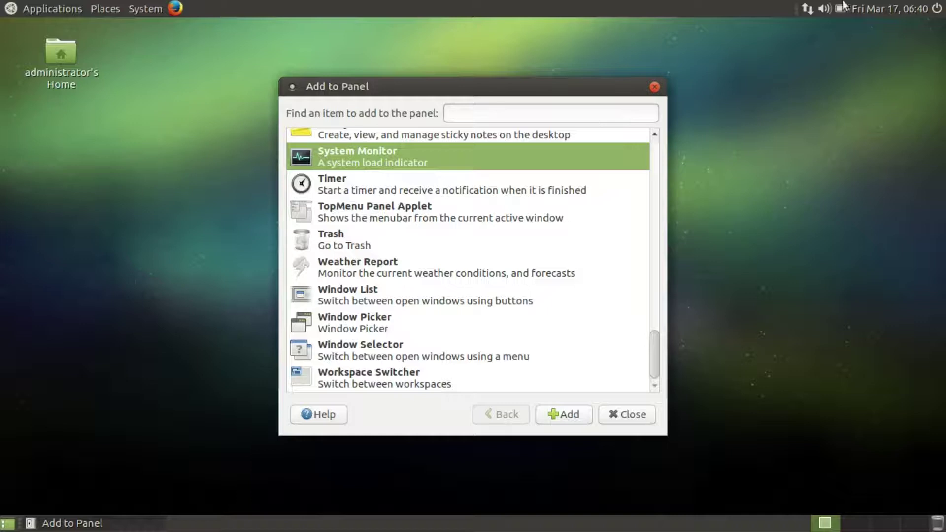
left_click(566, 415)
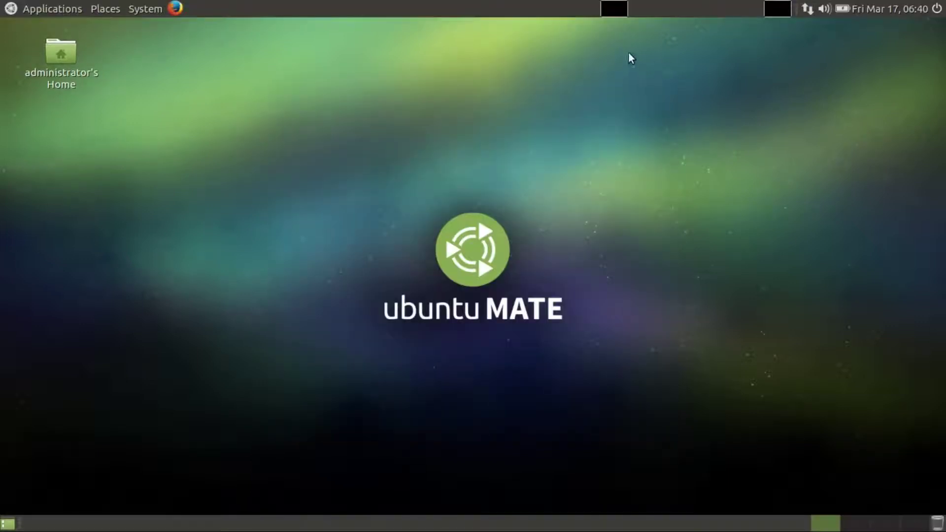
right_click(611, 13)
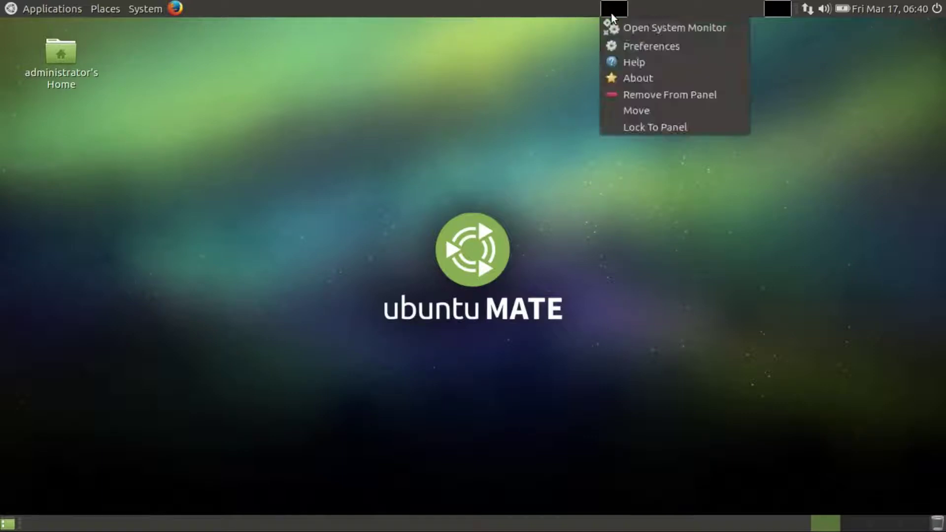
left_click(631, 96)
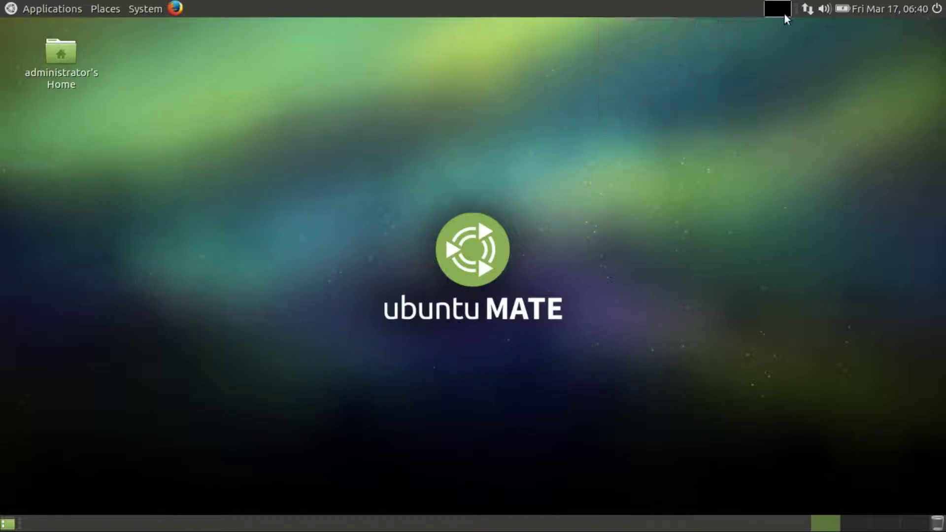
Launch System Monitor from its panel applet to view CPU, memory and network usage, and close it
double_click(780, 7)
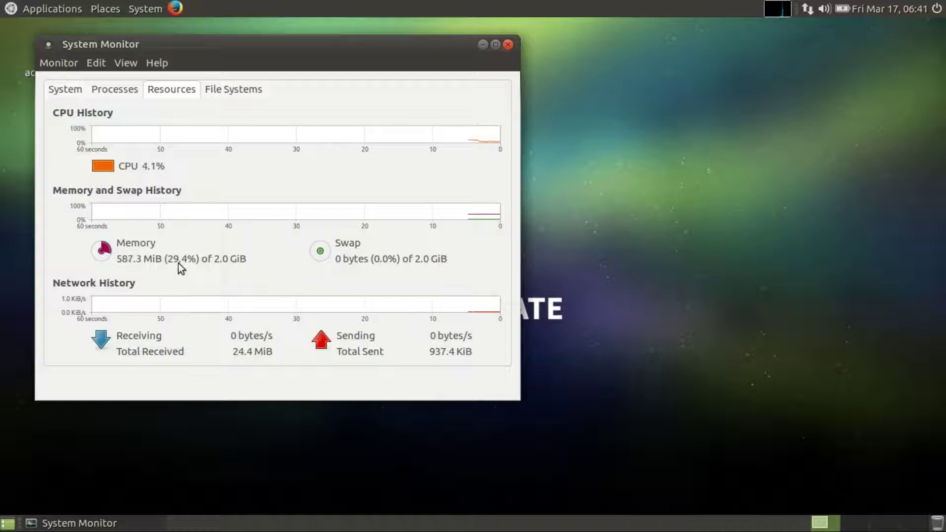
left_click(507, 43)
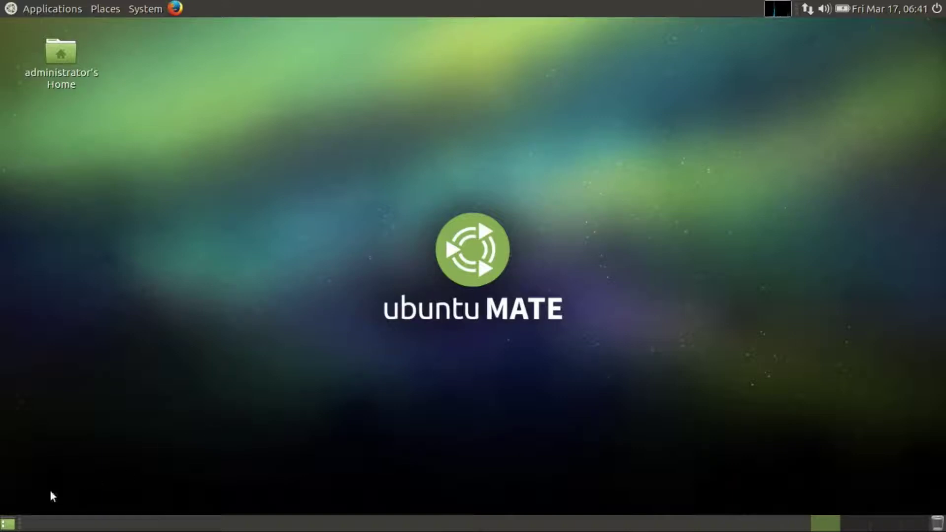
View the shutdown options and cancel them, and check the clock's calendar and the battery indicator's menu
left_click(938, 10)
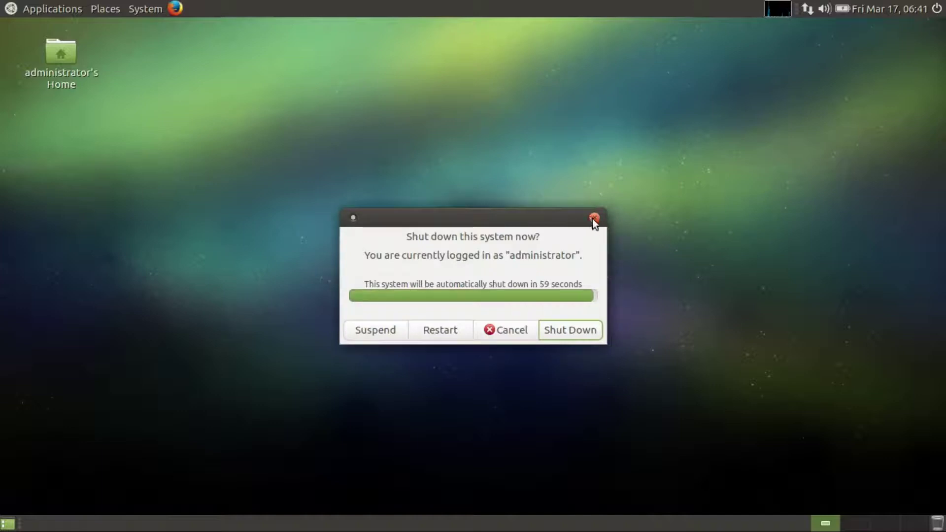
left_click(593, 217)
left_click(894, 12)
left_click(894, 12)
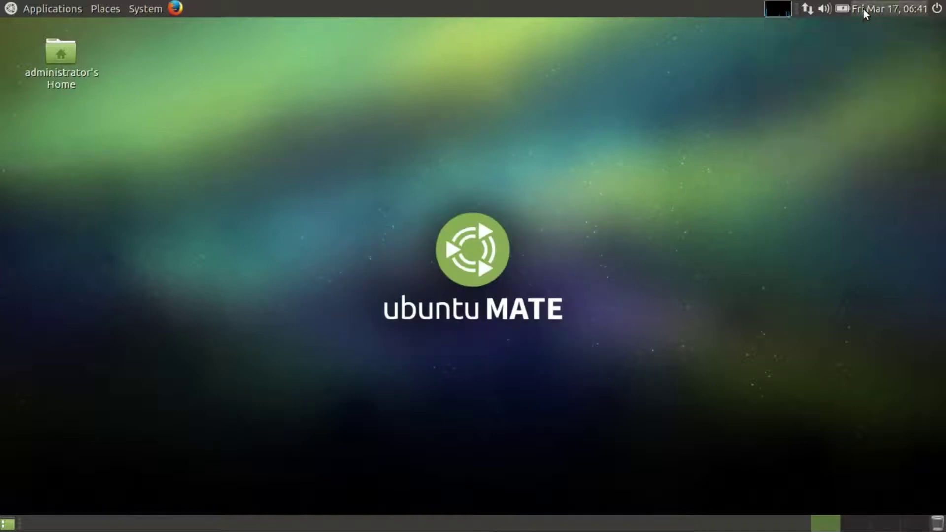
left_click(841, 9)
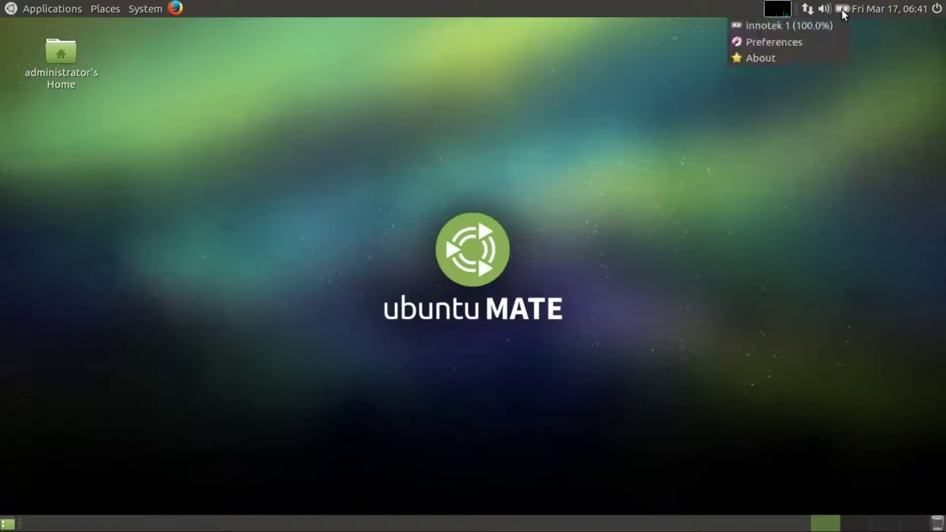
Check the volume slider of the sound indicator and close it
left_click(823, 10)
left_click(824, 10)
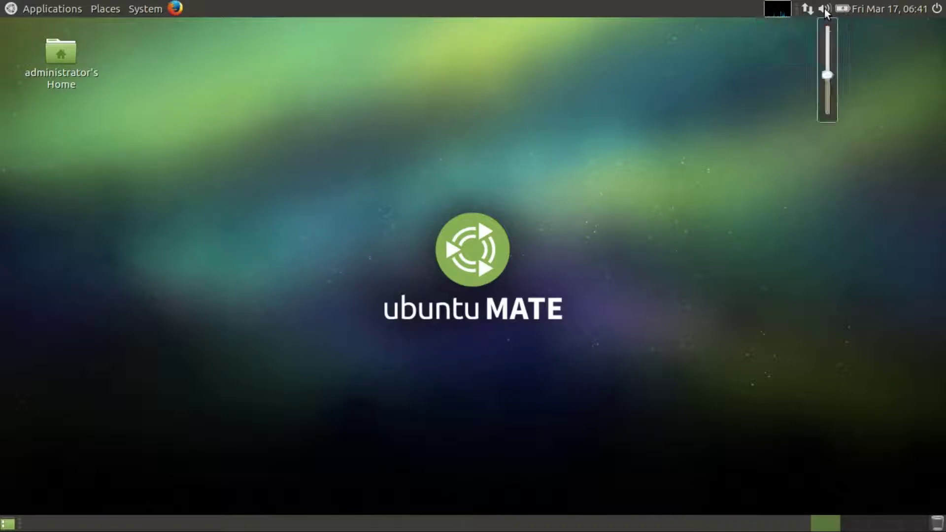
left_click(825, 10)
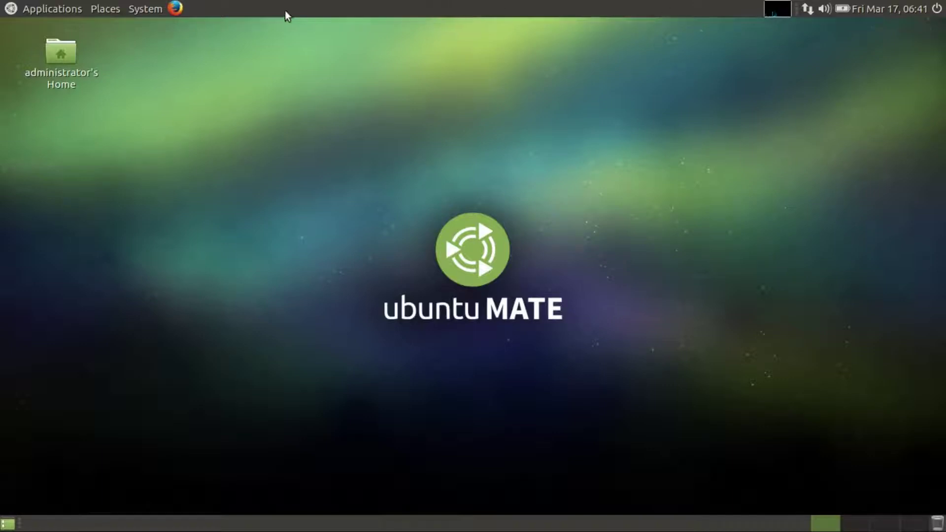
Open the LightDM GTK+ Greeter settings from the administration tools, authenticating with the account password
left_click(144, 12)
mouse_move(170, 31)
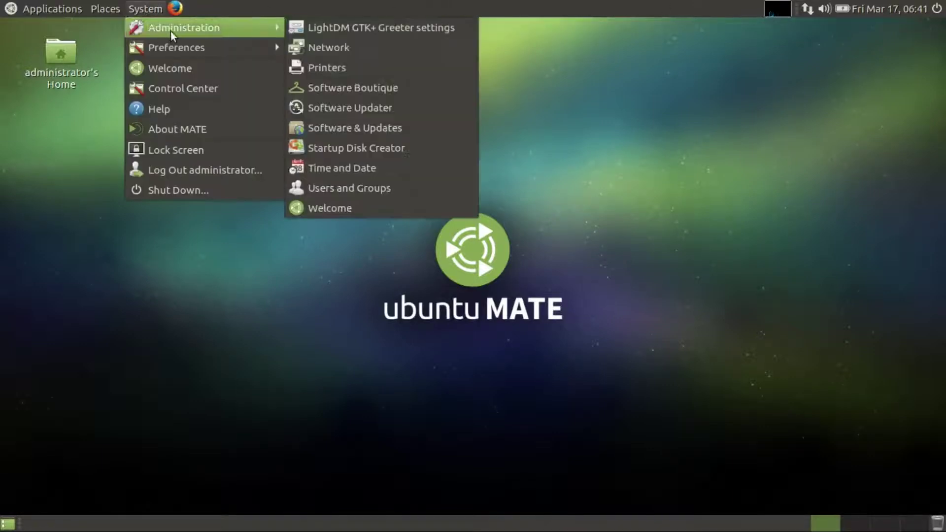
left_click(303, 30)
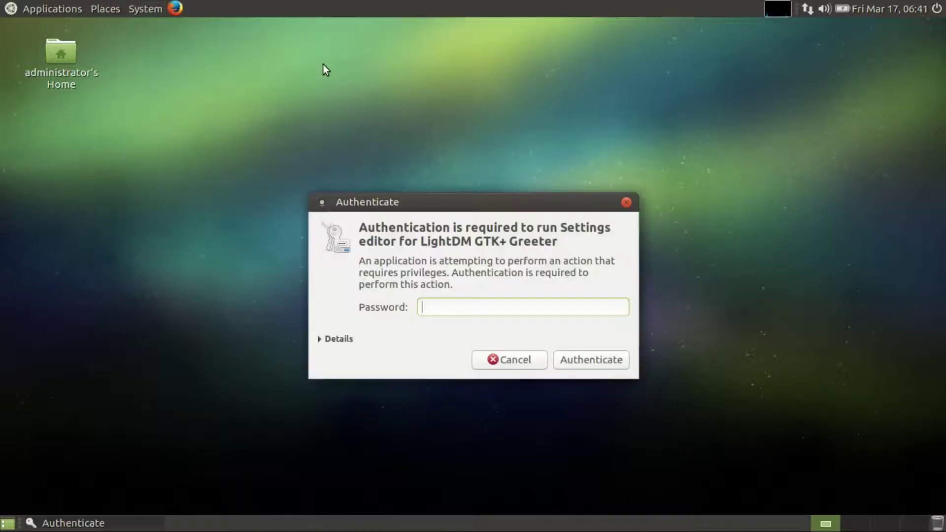
type("******")
key("Return")
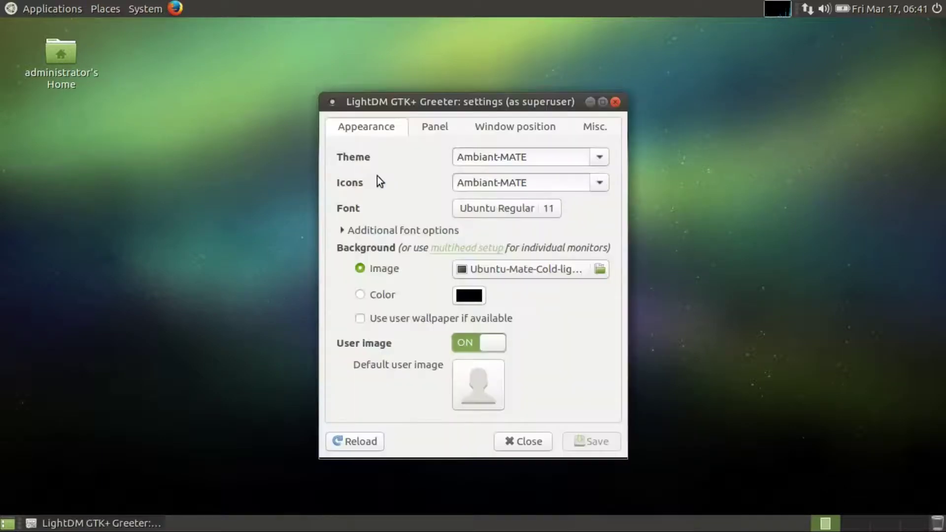
Review the greeter's Panel, Window position and Misc. settings and close the settings window
left_click(424, 124)
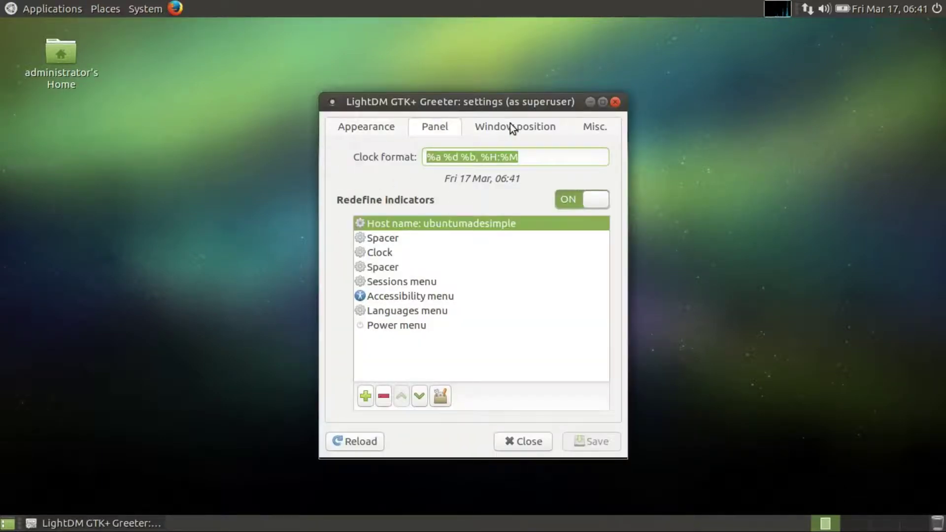
left_click(532, 126)
left_click(596, 127)
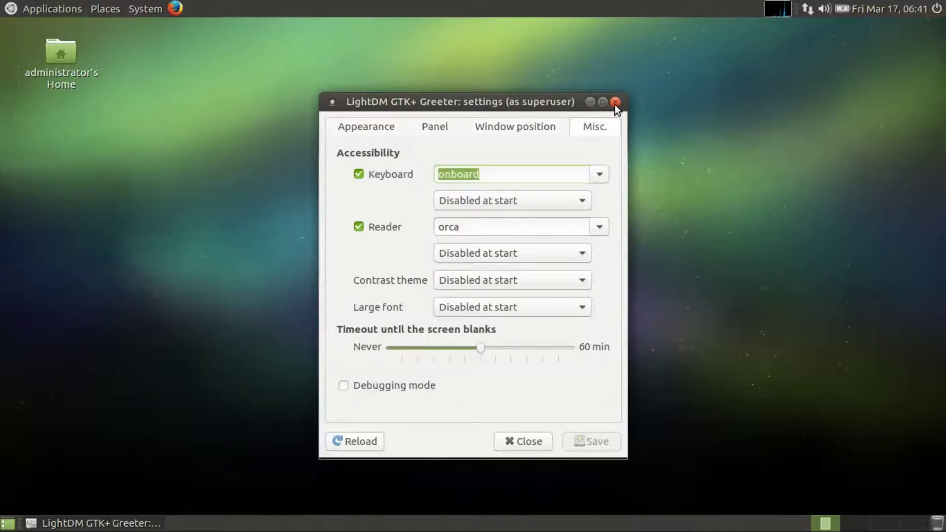
left_click(616, 103)
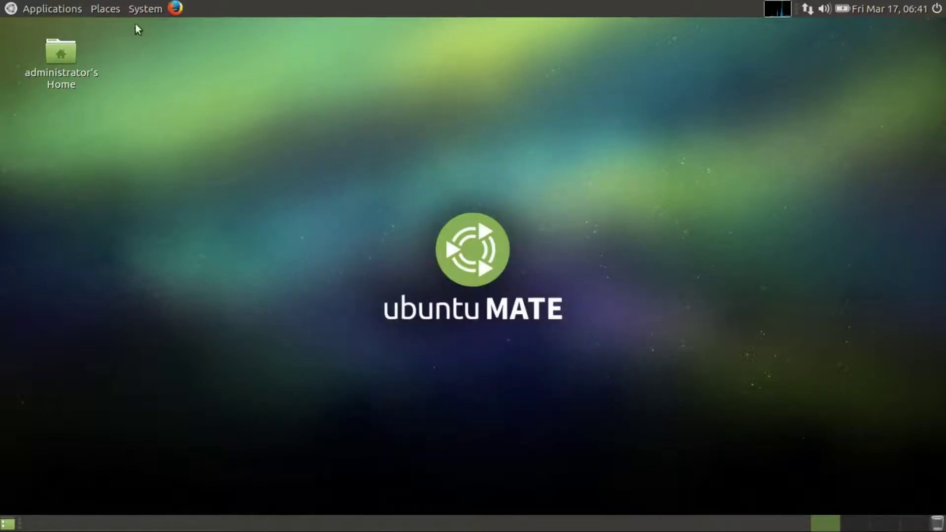
View the version information in the About MATE window
left_click(141, 9)
mouse_move(156, 50)
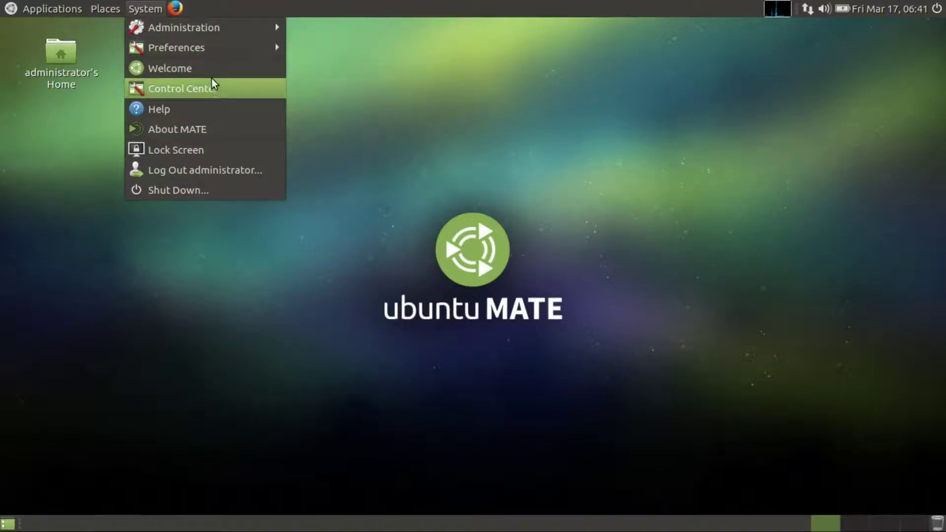
left_click(196, 130)
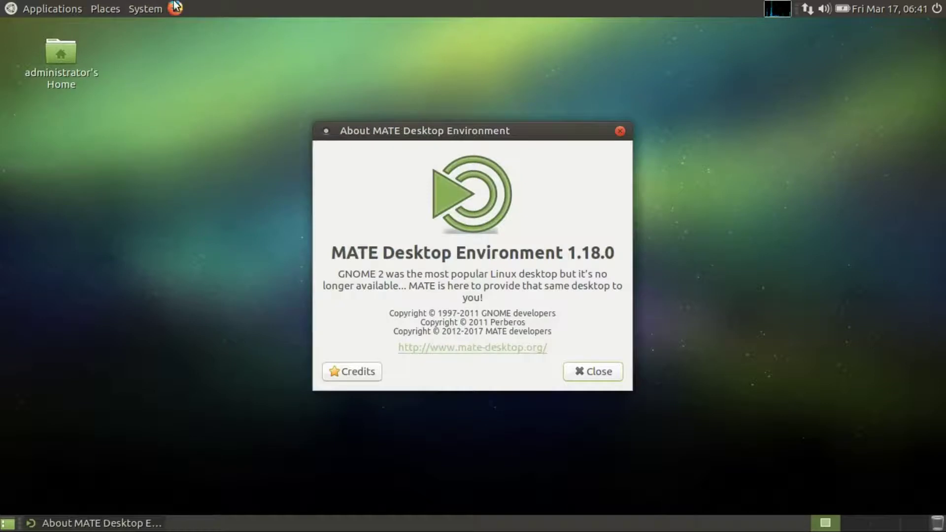
Open the Control Center, maximize its window and look through its setting categories
left_click(146, 8)
left_click(162, 88)
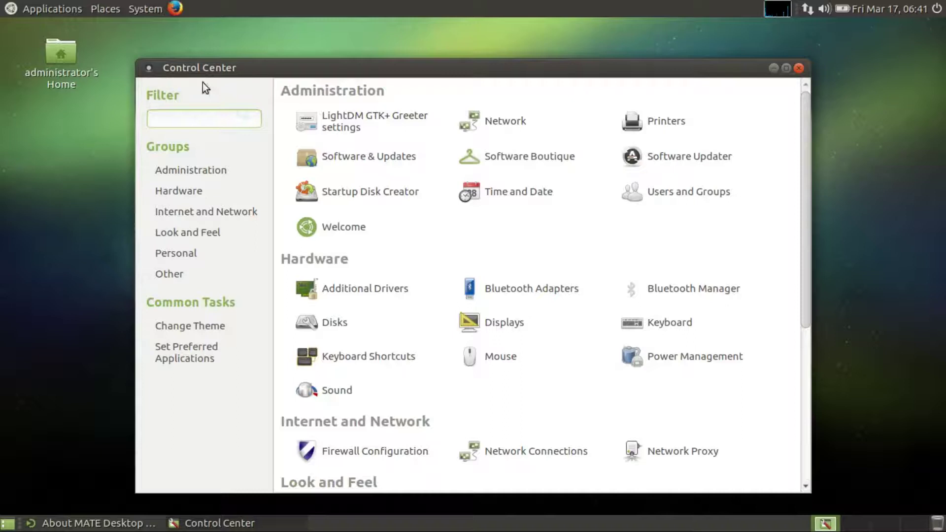
left_click(787, 68)
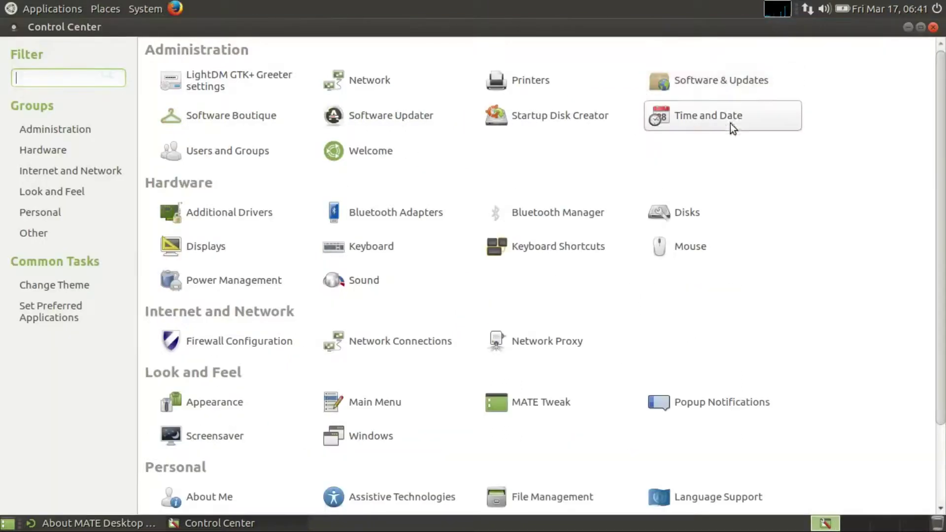
scroll(944, 197, "down", 3)
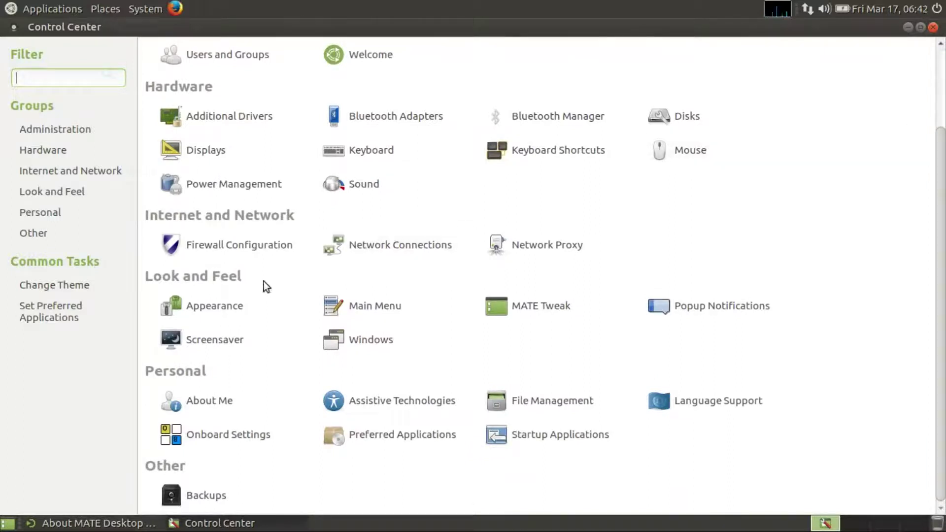
View the available themes in Appearance Preferences and close both of its windows
double_click(214, 309)
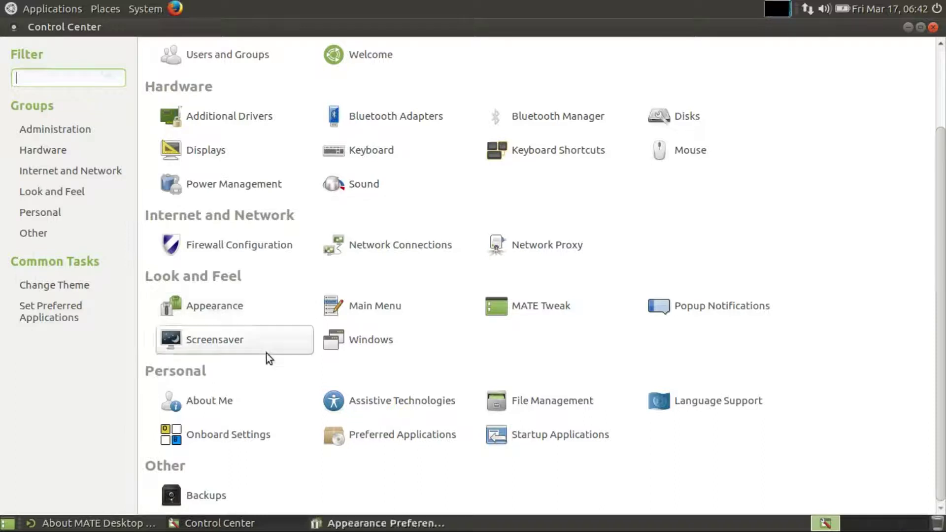
left_click(375, 521)
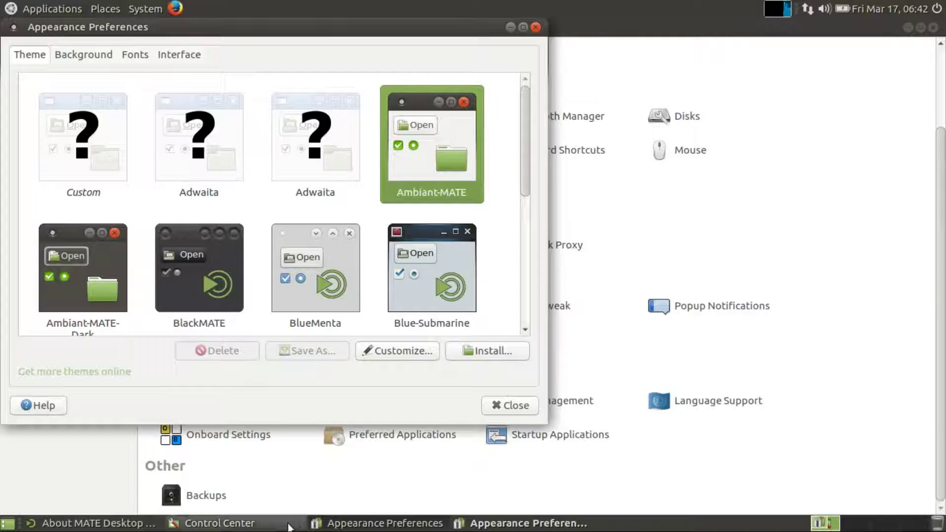
left_click_drag(525, 152, 533, 48)
left_click(535, 31)
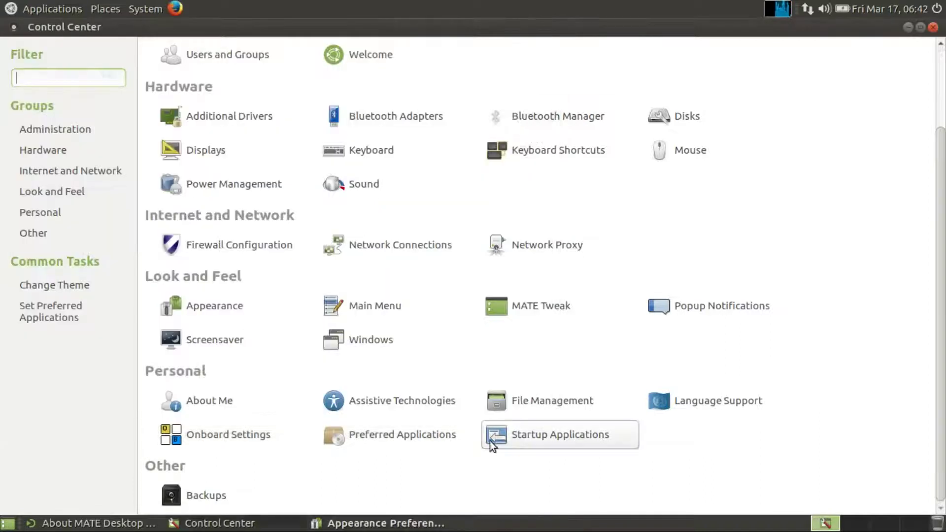
right_click(369, 526)
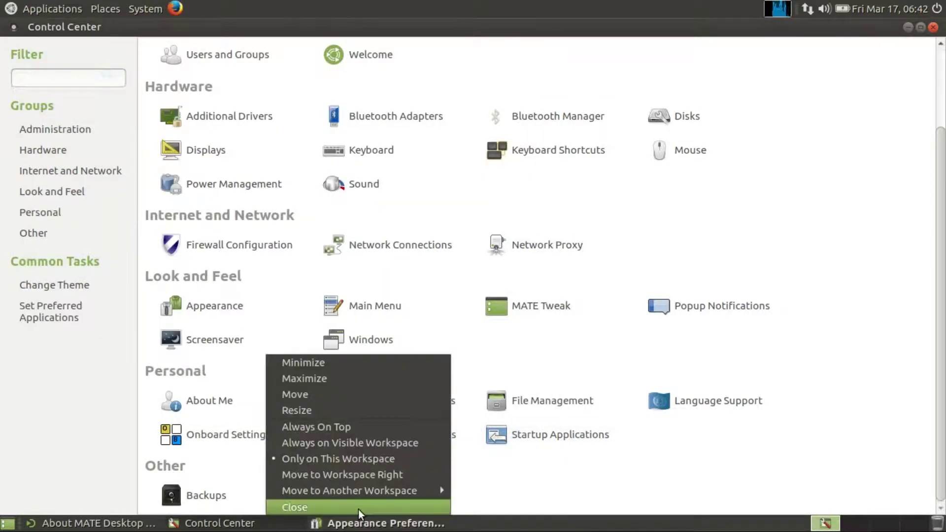
left_click(359, 507)
Review the Multimedia, System, Office and Accessibility defaults in Preferred Applications and close the dialog
left_click(371, 433)
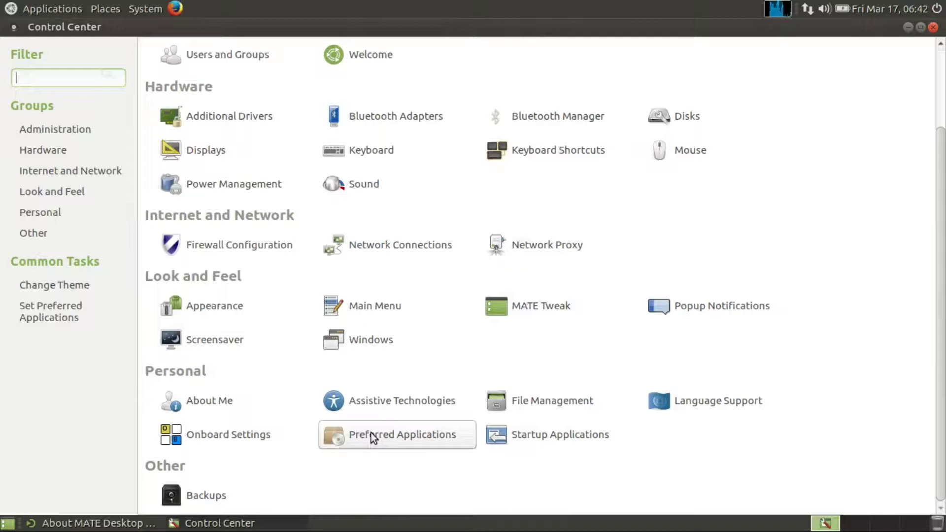
left_click(427, 163)
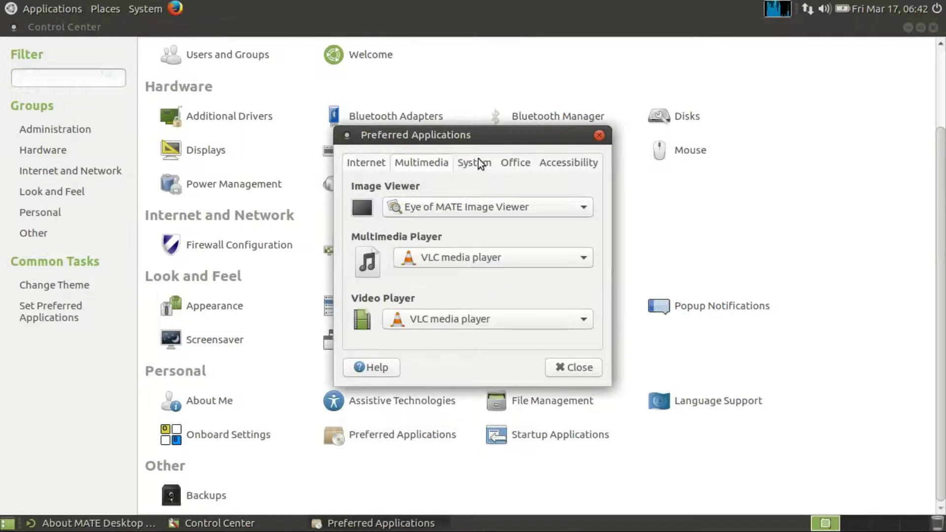
left_click(480, 163)
left_click(512, 159)
left_click(567, 162)
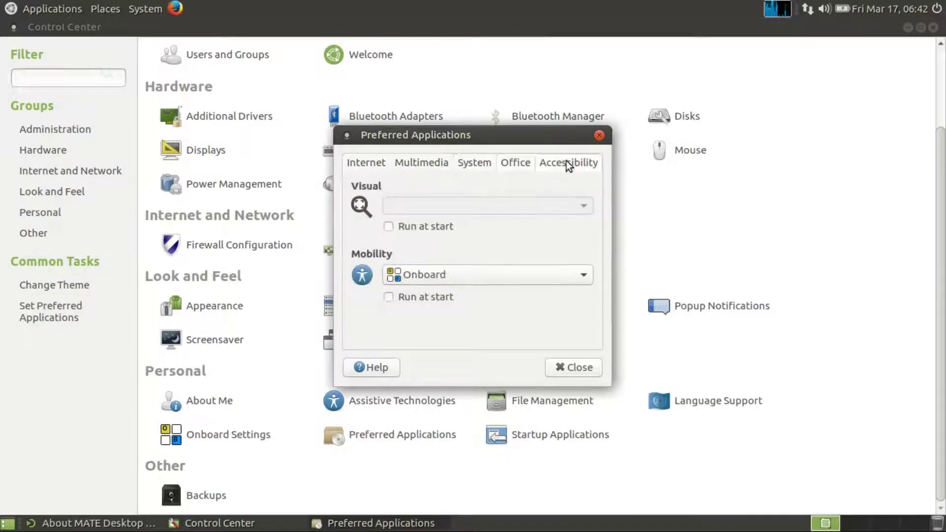
left_click(600, 135)
Jump through the Control Center's Administration, Hardware, Look and Feel, and Personal groups
left_click(54, 134)
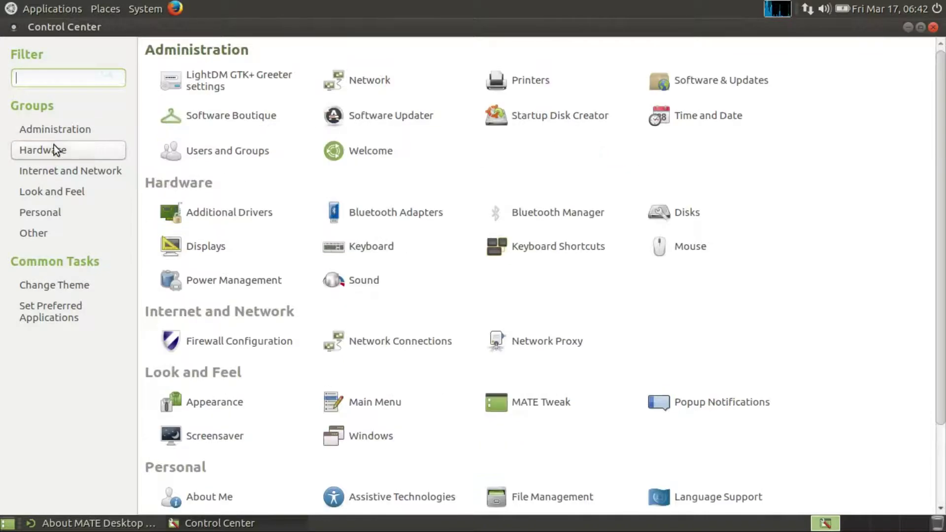
left_click(56, 148)
left_click(55, 192)
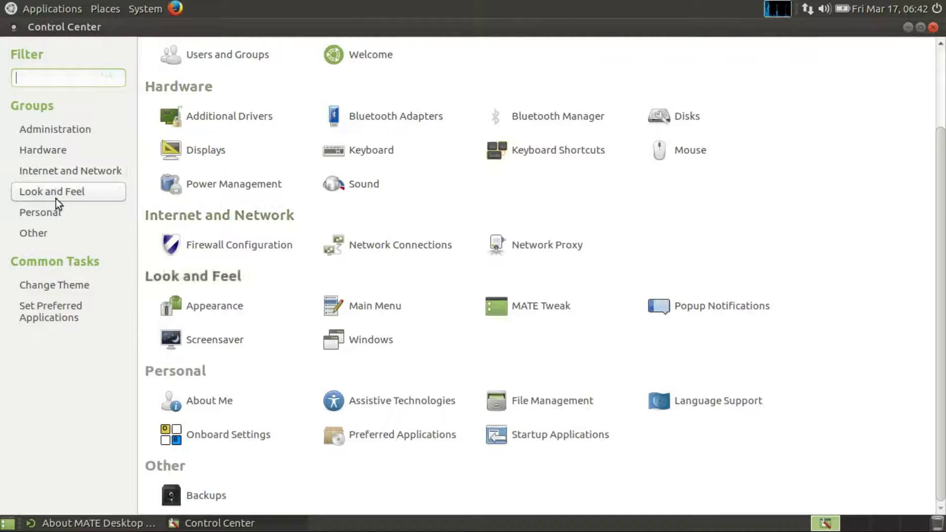
left_click(52, 221)
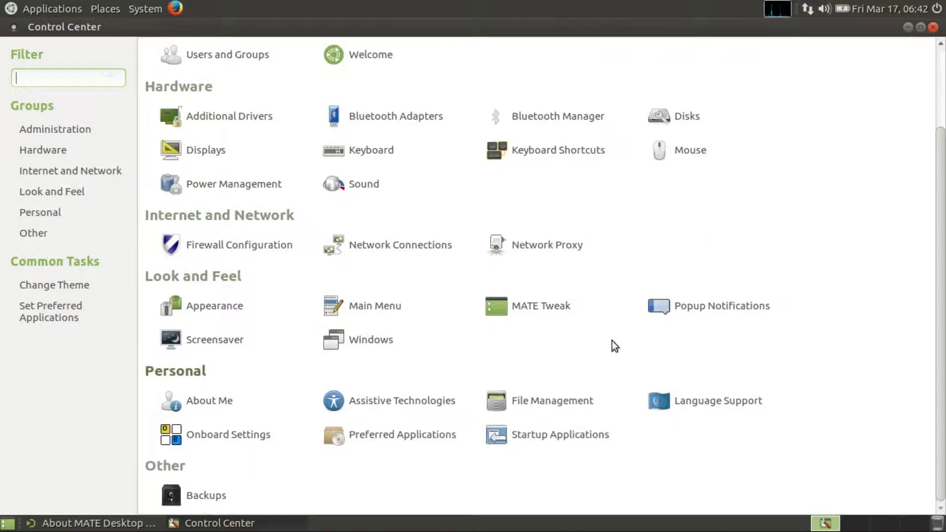
Open MATE Tweak, view its Desktop and Interface options, and bring up the Panel settings
left_click(563, 313)
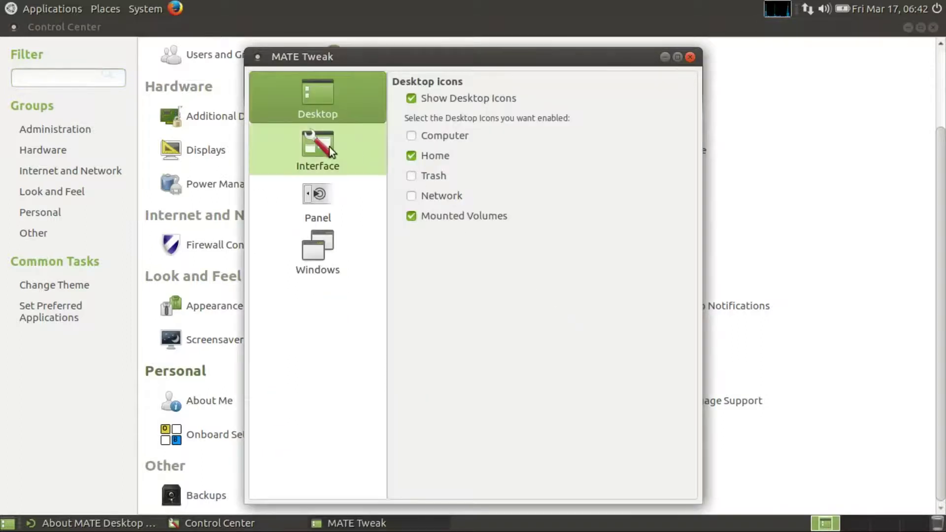
left_click(329, 147)
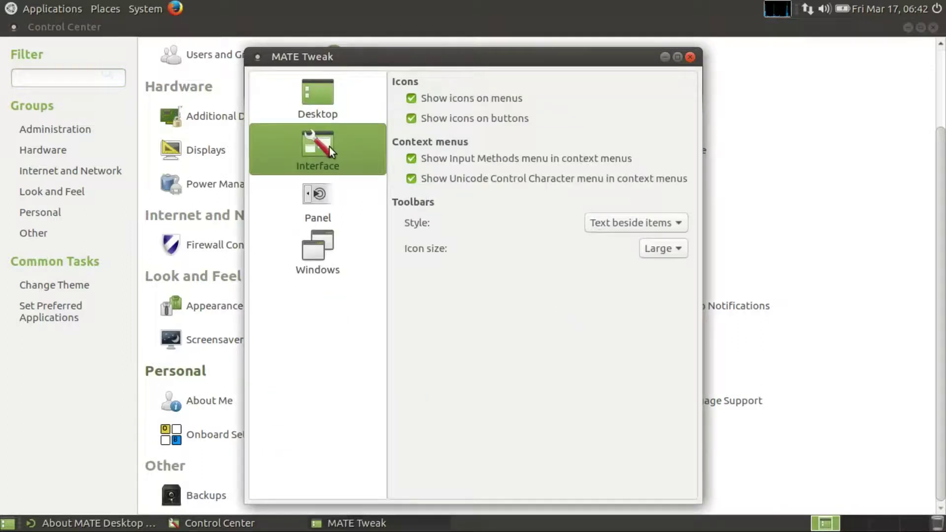
left_click(324, 203)
Try the Fedora panel layout, followed by the Cupertino layout, in MATE Tweak
left_click(437, 113)
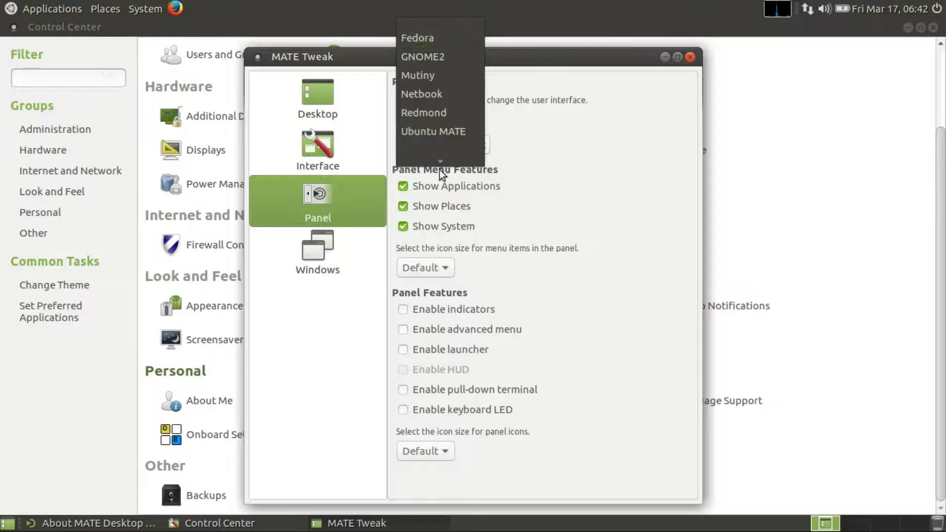
left_click(432, 42)
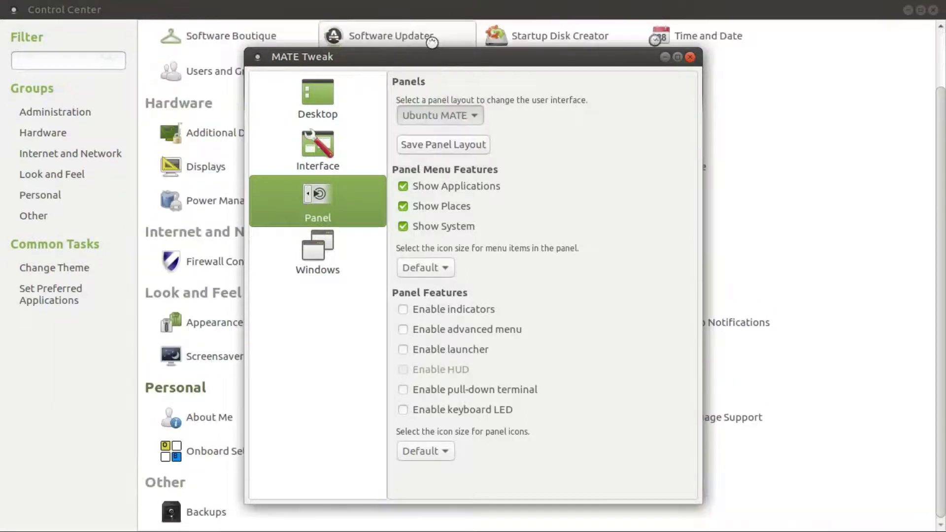
left_click(454, 115)
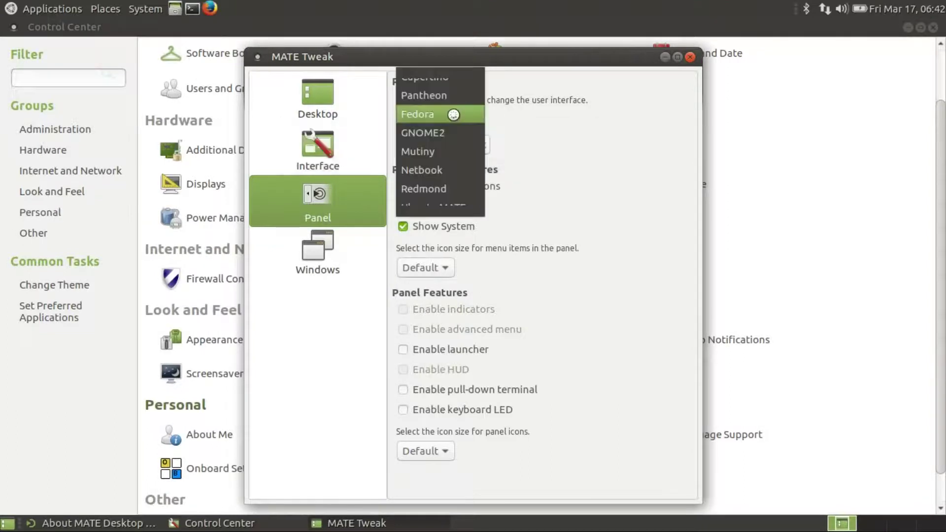
left_click(440, 76)
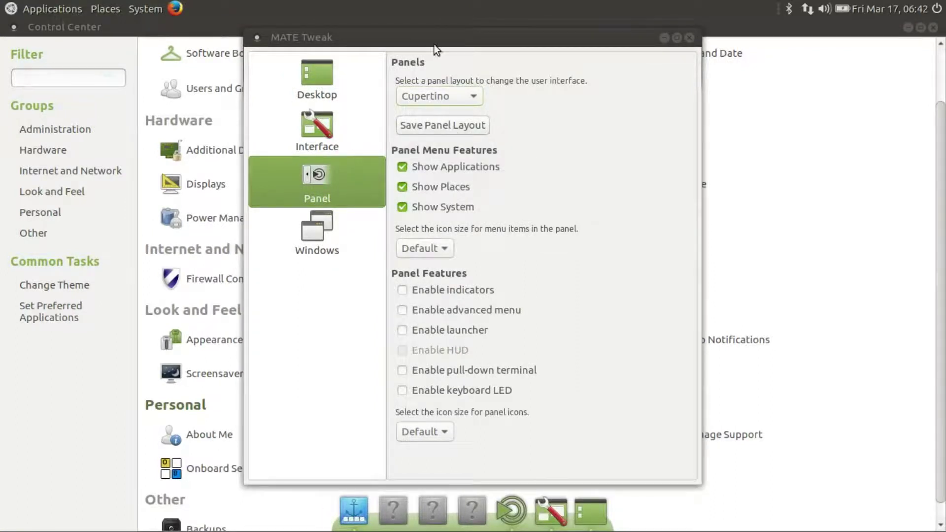
Try the Pantheon panel layout and dismiss the Ubuntu error report dialog
left_click(433, 95)
left_click(429, 114)
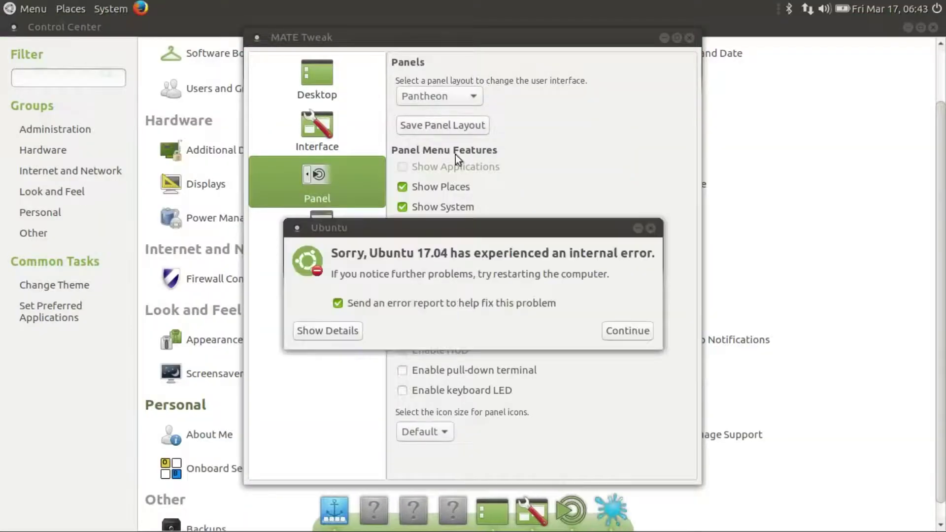
left_click(655, 233)
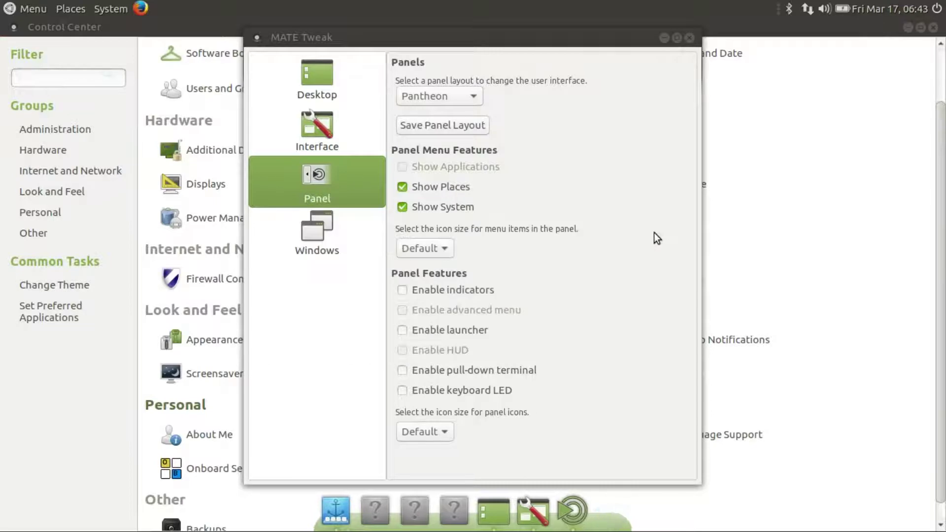
Switch the panel layout to Fedora, and from there to GNOME2
left_click(442, 97)
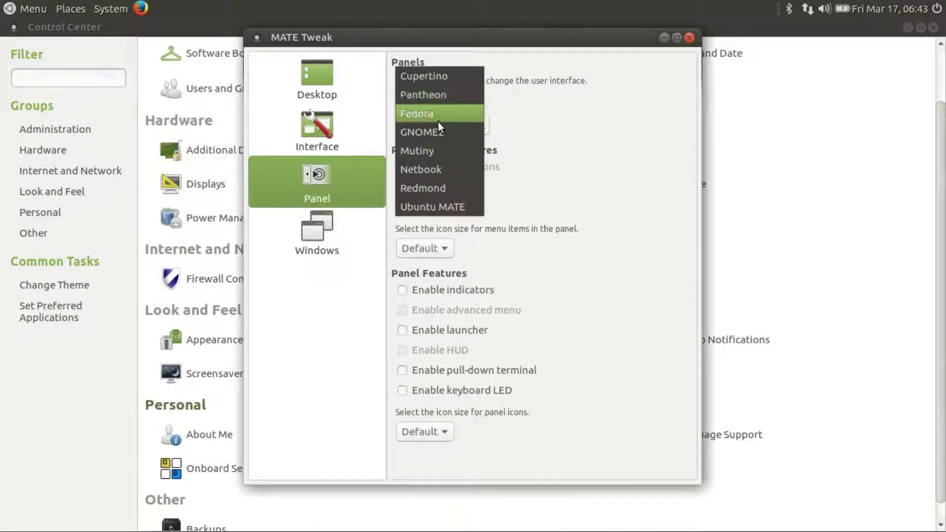
left_click(437, 114)
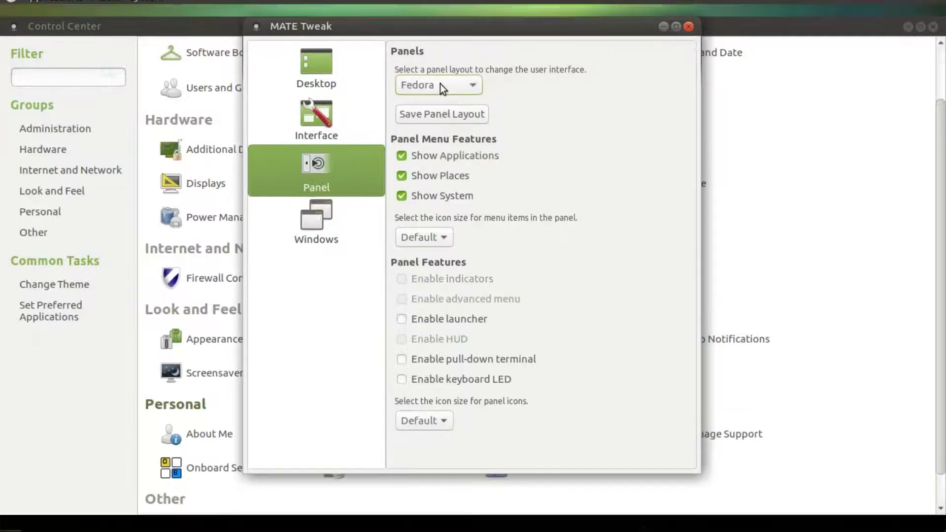
left_click(440, 85)
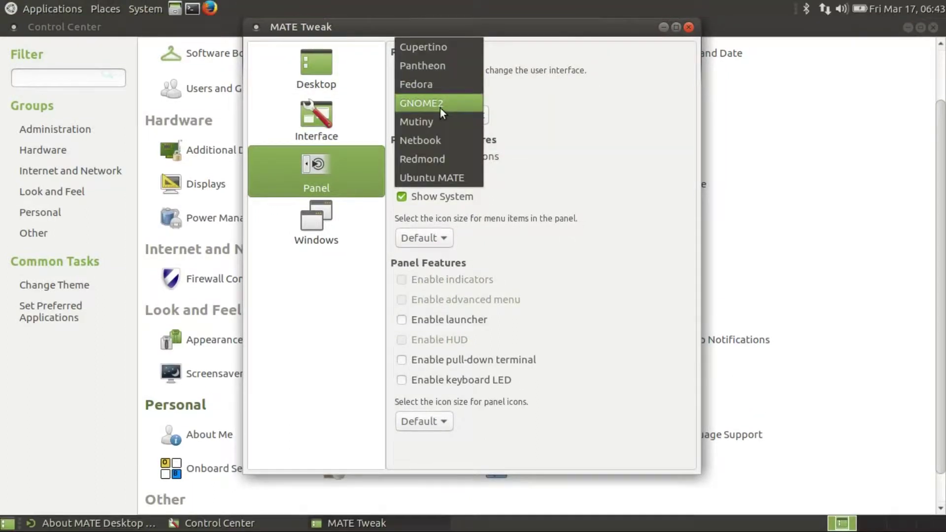
left_click(439, 108)
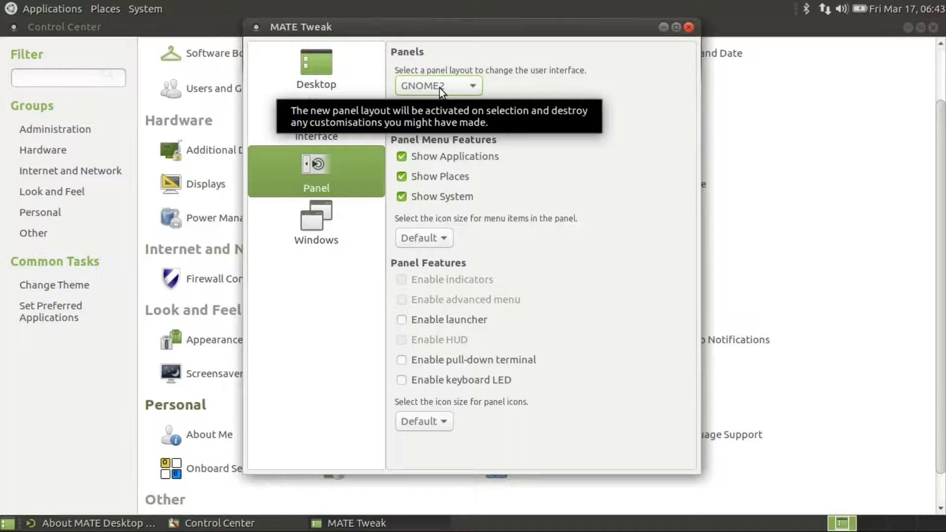
Try the Mutiny panel layout, followed by the Netbook layout, in MATE Tweak
left_click(439, 88)
left_click(440, 100)
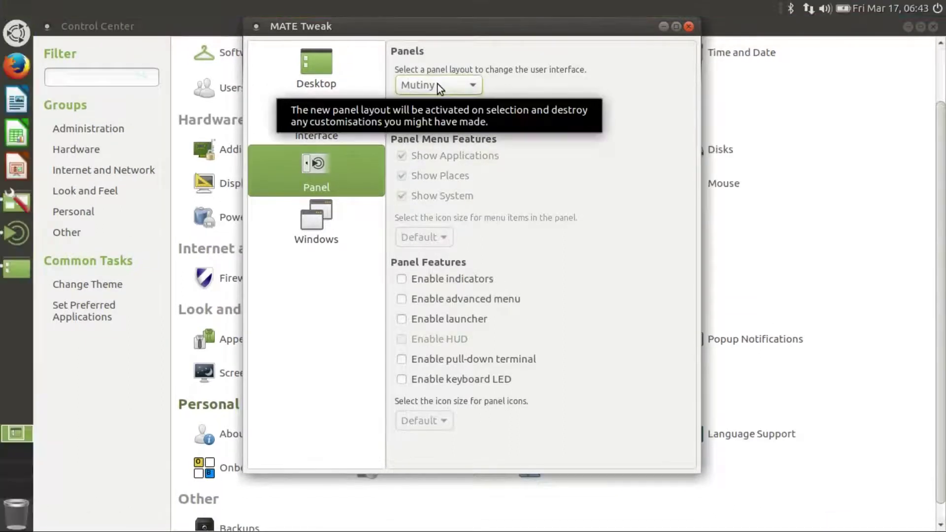
left_click(437, 83)
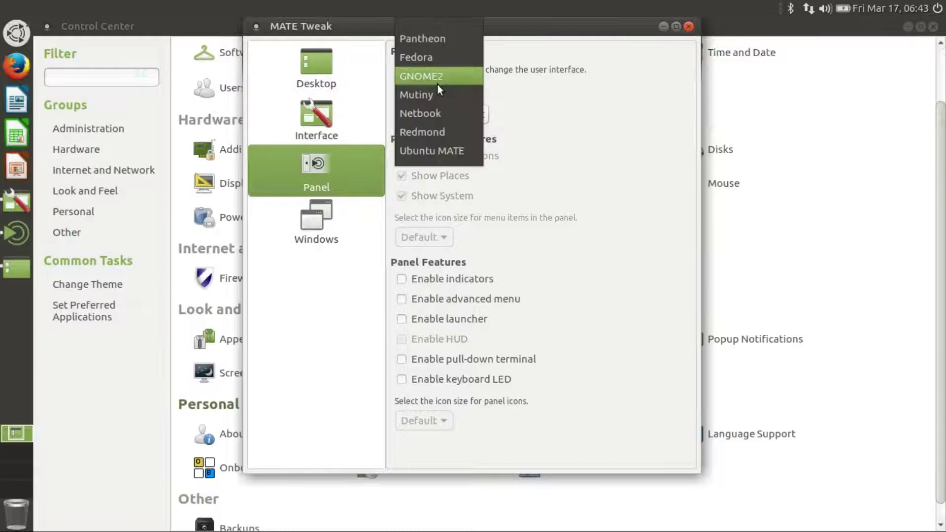
left_click(440, 108)
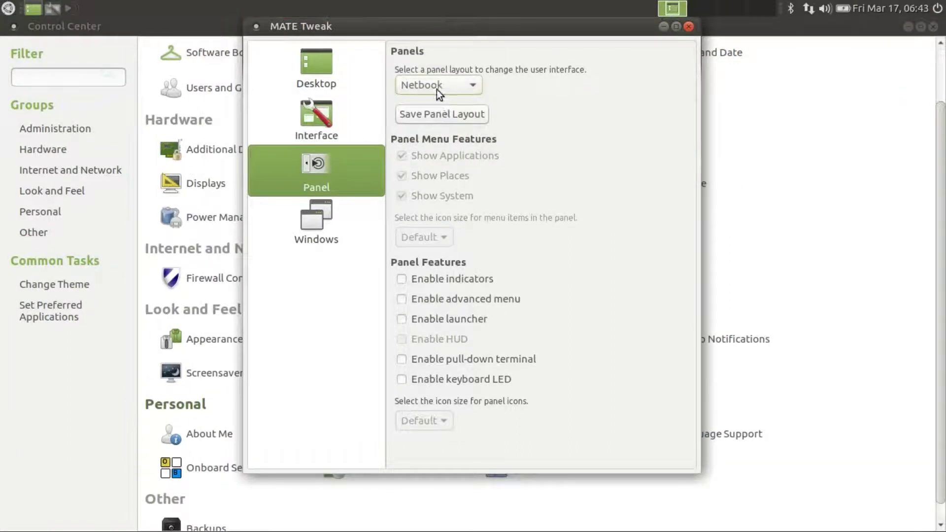
Switch the panel layout to Redmond, and from there to Ubuntu MATE
left_click(437, 89)
left_click(439, 105)
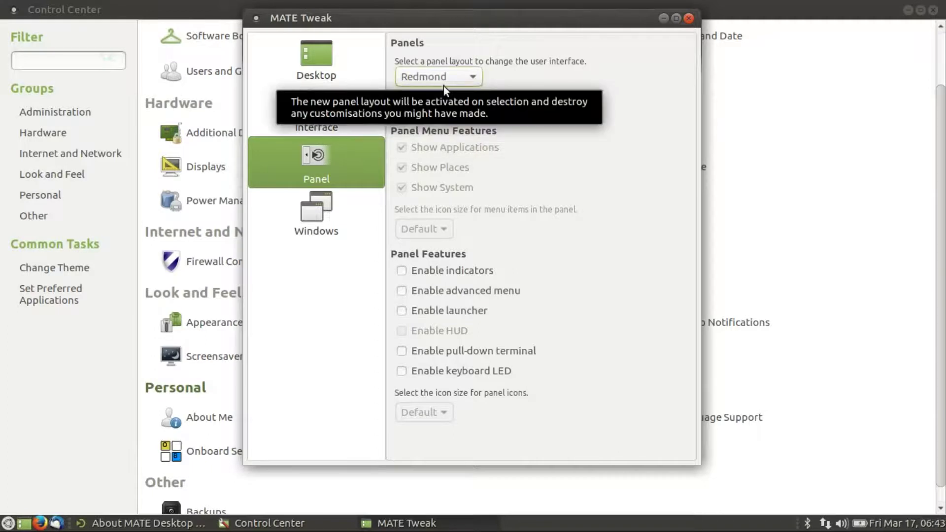
left_click(442, 82)
left_click(443, 94)
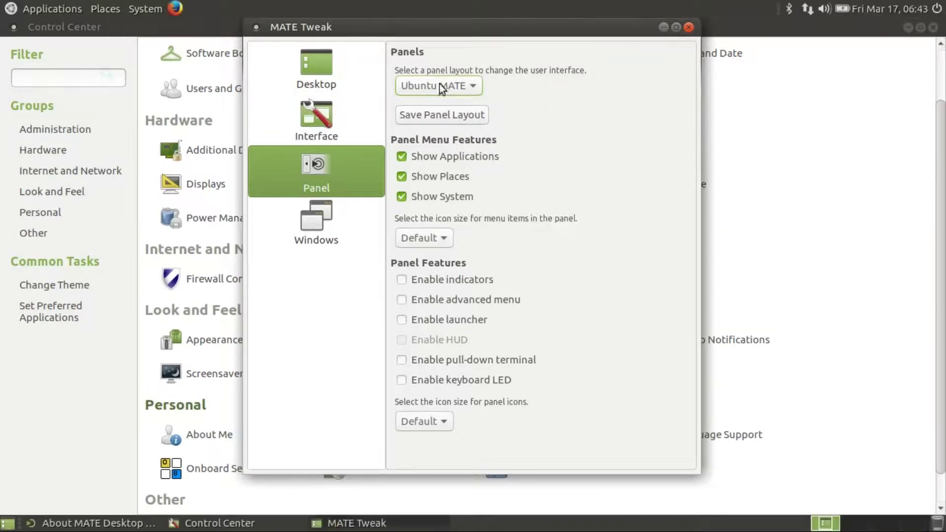
Set the panel layout to Pantheon and close MATE Tweak
left_click(439, 85)
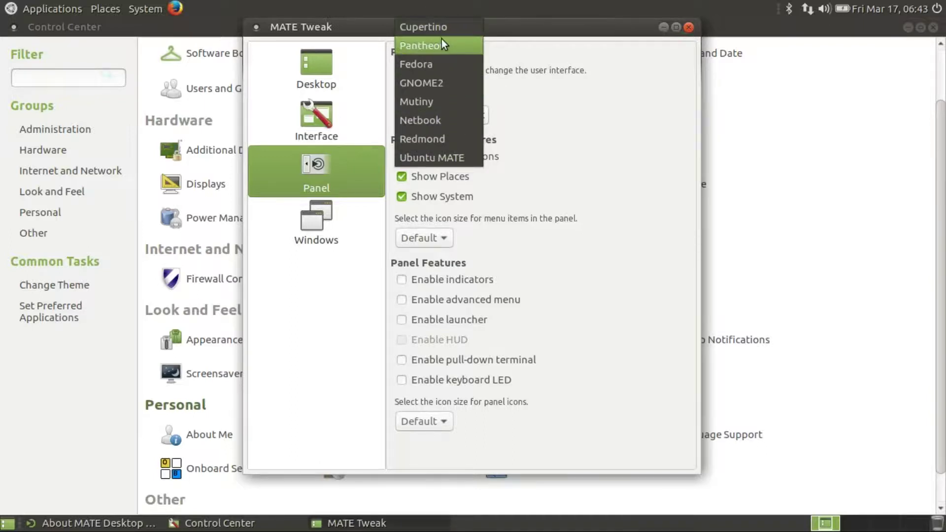
left_click(442, 45)
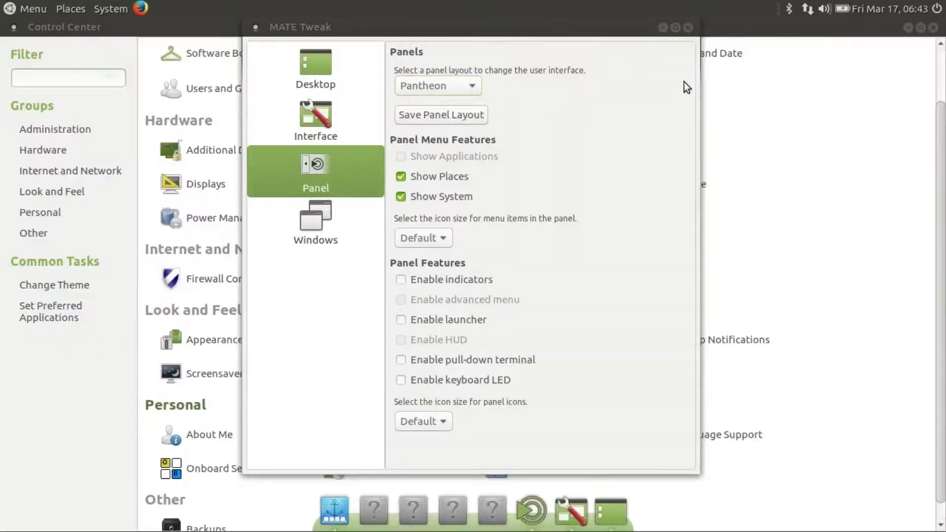
left_click(688, 28)
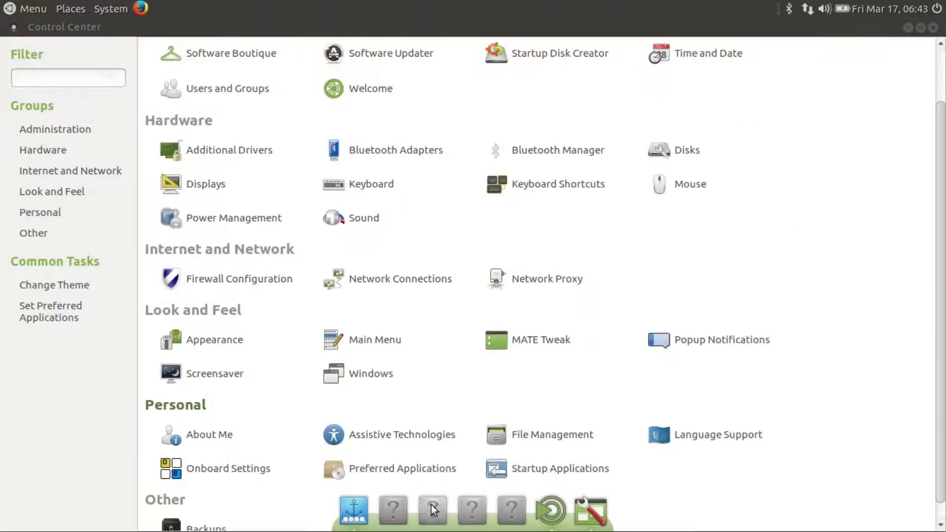
View the options of a placeholder item in the dock, and close the Control Center and About MATE Desktop Environment windows
right_click(397, 509)
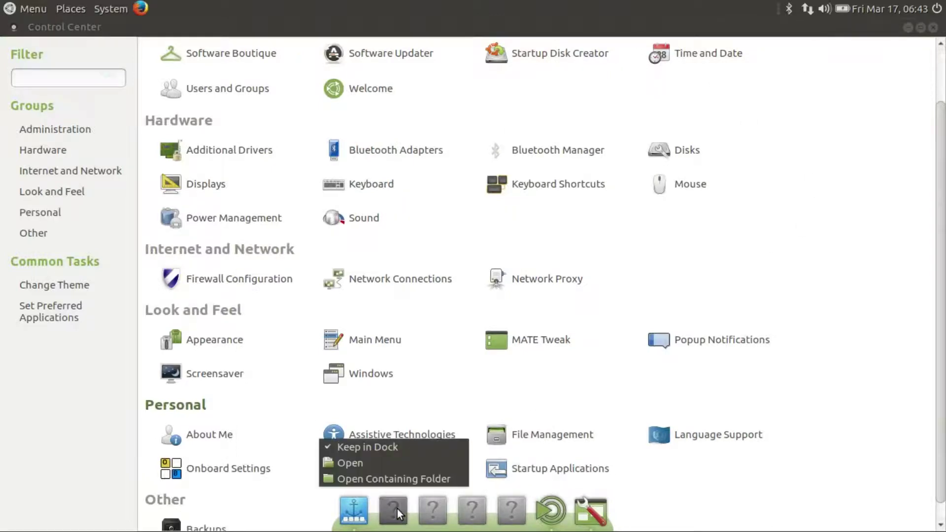
left_click(438, 516)
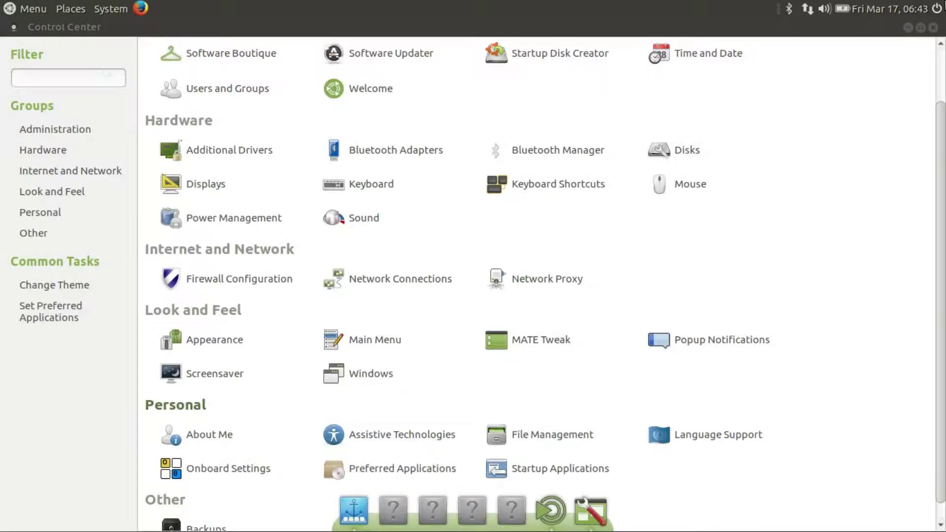
left_click(933, 28)
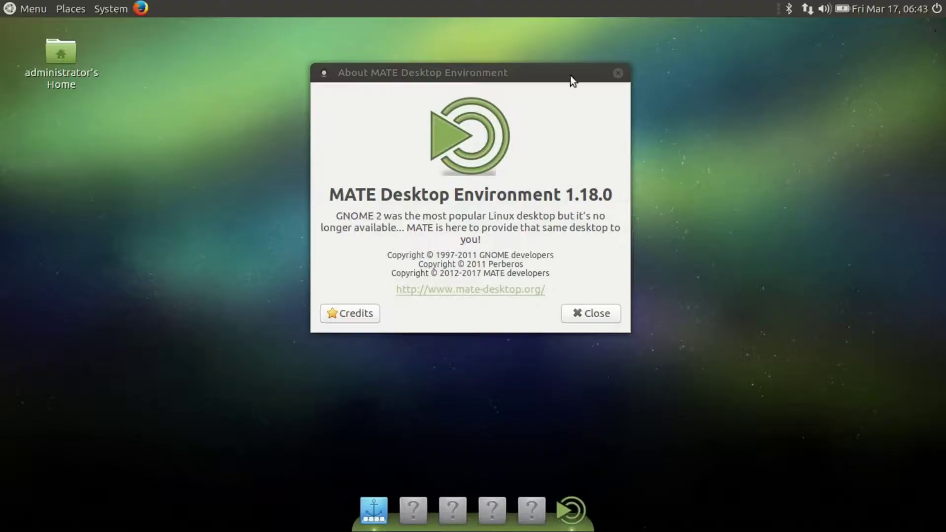
left_click(617, 73)
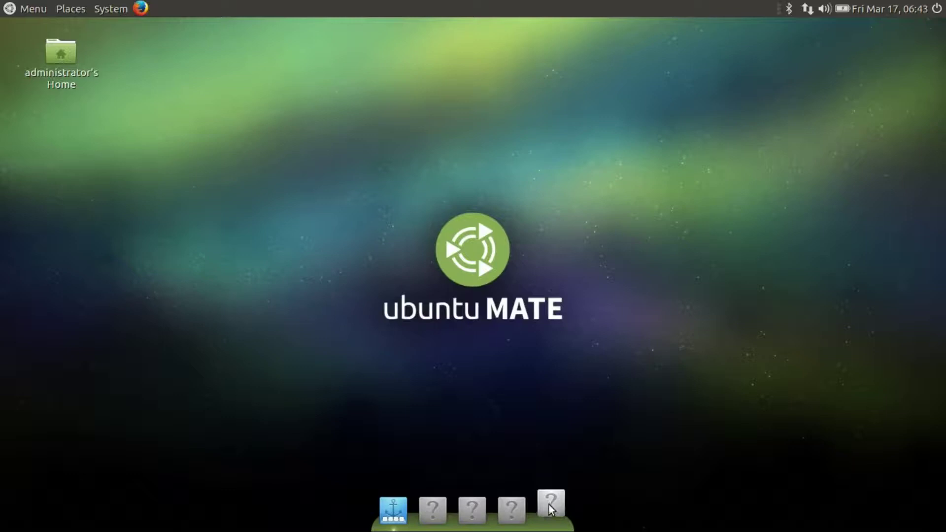
Try to open the third placeholder item in the dock
right_click(522, 511)
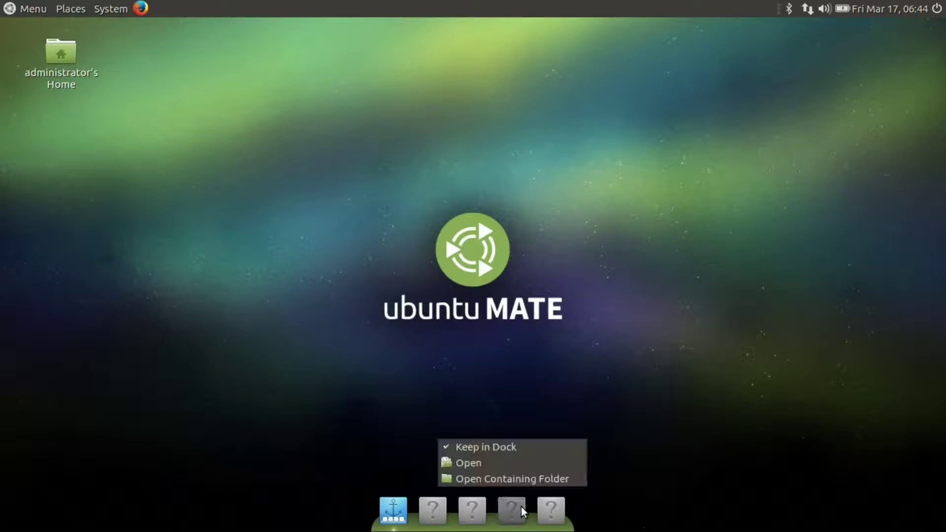
left_click(512, 464)
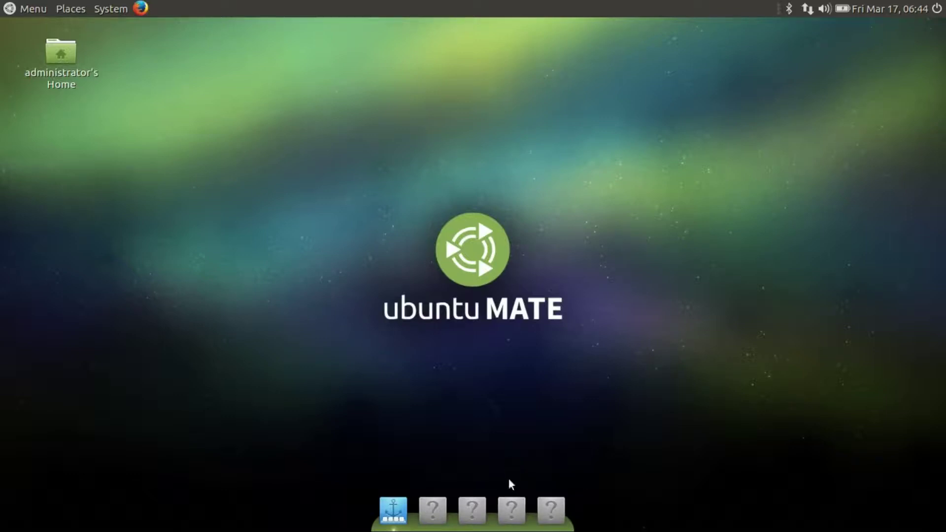
Open the desktop background preferences, try the black car wallpaper with the green logo, and move the window aside to view it
right_click(450, 215)
left_click(505, 352)
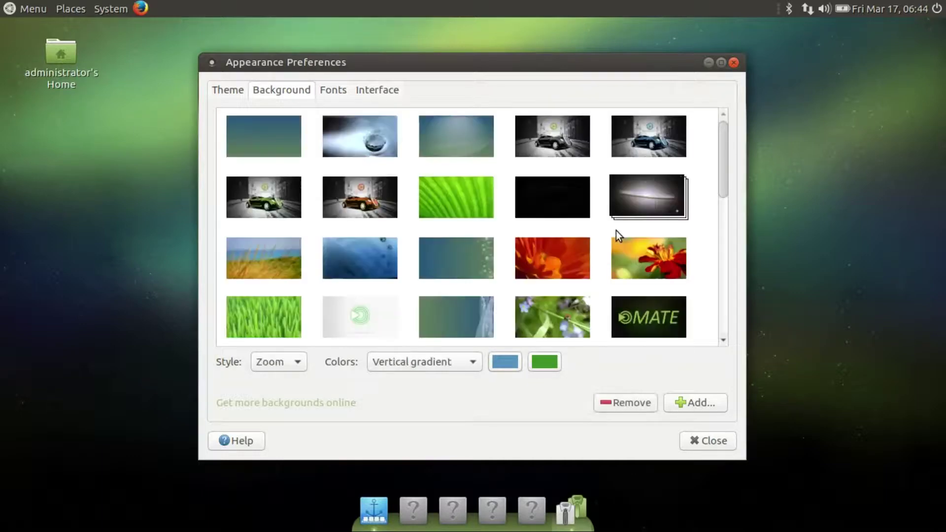
left_click(561, 144)
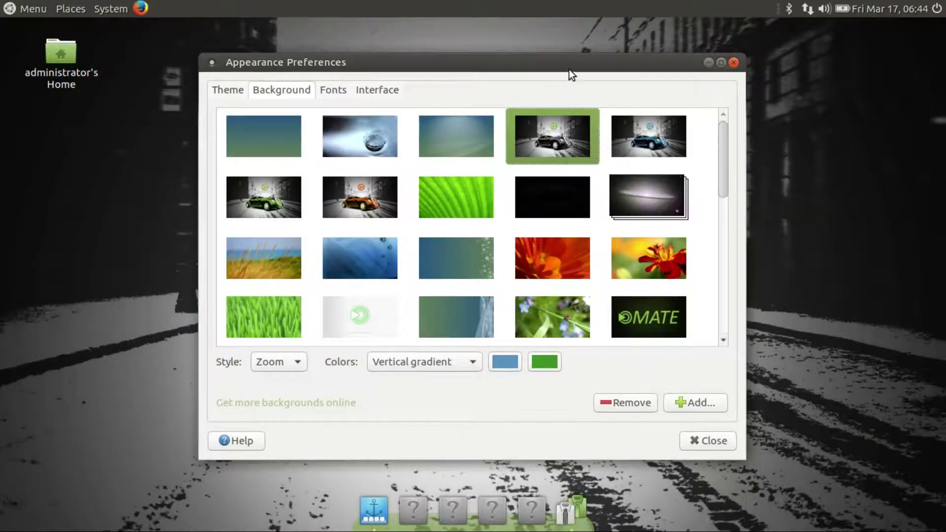
left_click_drag(569, 70, 494, 51)
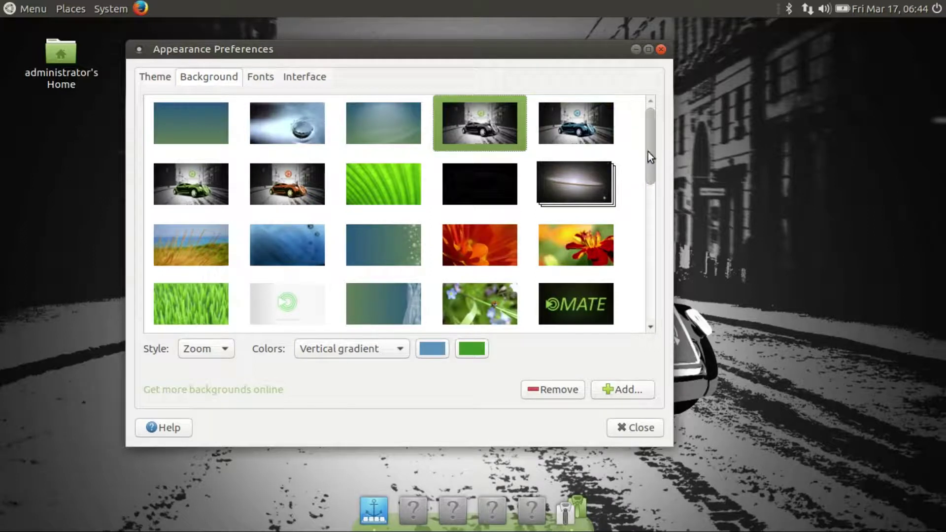
Set the desktop background to the blue car wallpaper and close Appearance Preferences
left_click_drag(650, 151, 627, 120)
left_click(597, 119)
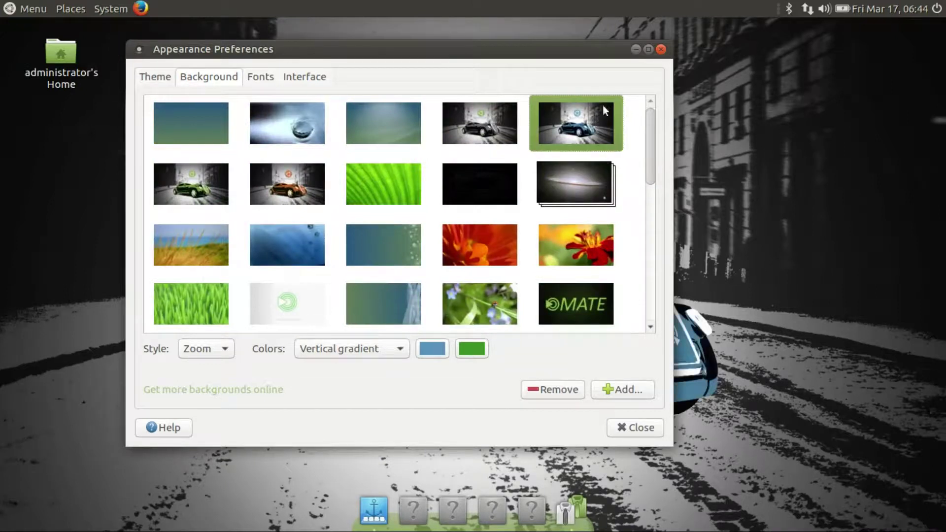
left_click(659, 50)
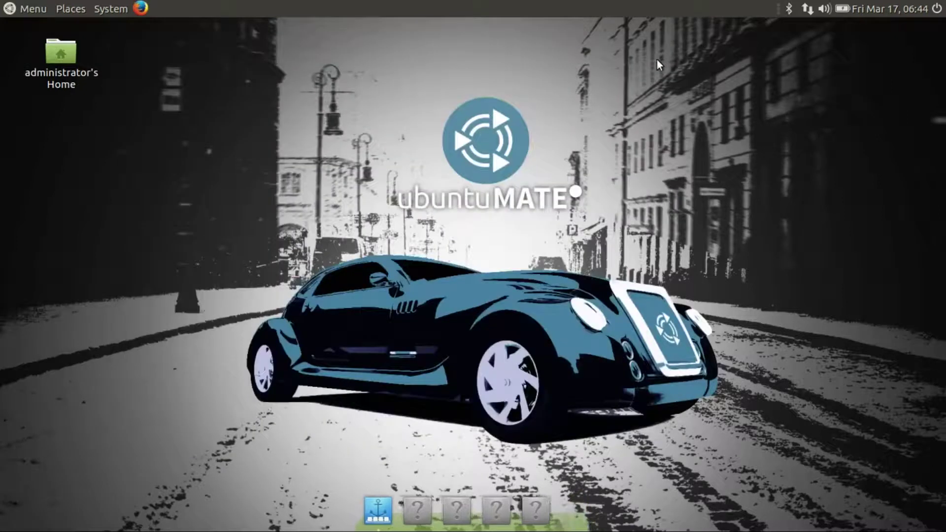
Open a terminal from the desktop, view the About MATE Terminal information, and close the About window
right_click(470, 356)
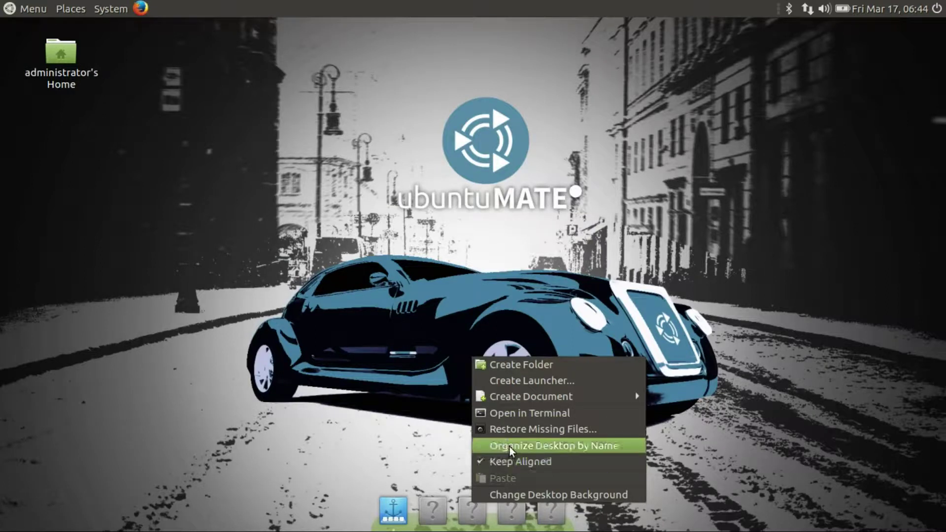
left_click(509, 418)
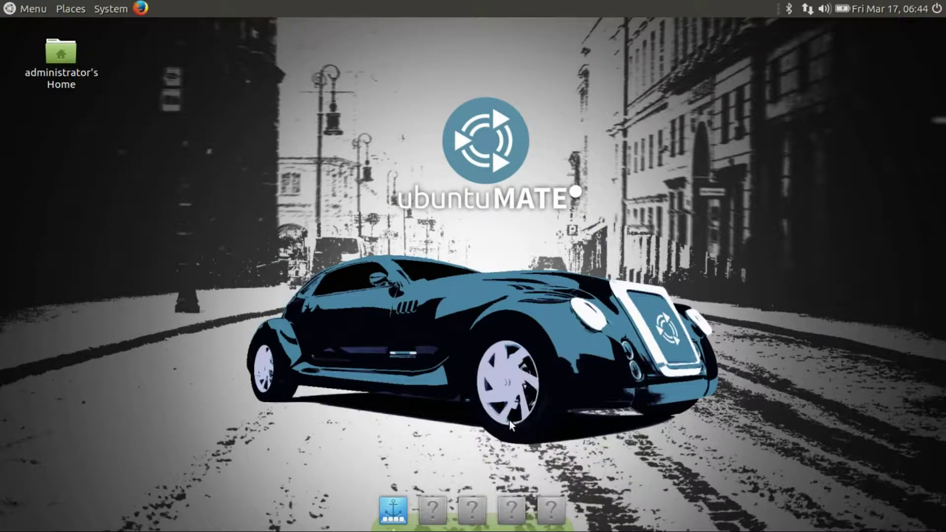
left_click(407, 108)
left_click(420, 143)
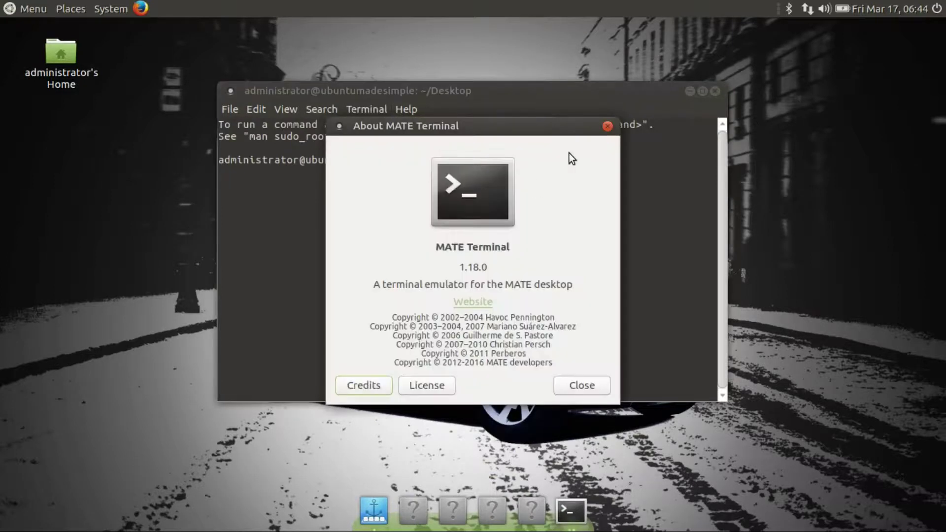
left_click(606, 126)
Check the kernel version by running uname -r, and close the terminal
type("uname -r")
key("Return")
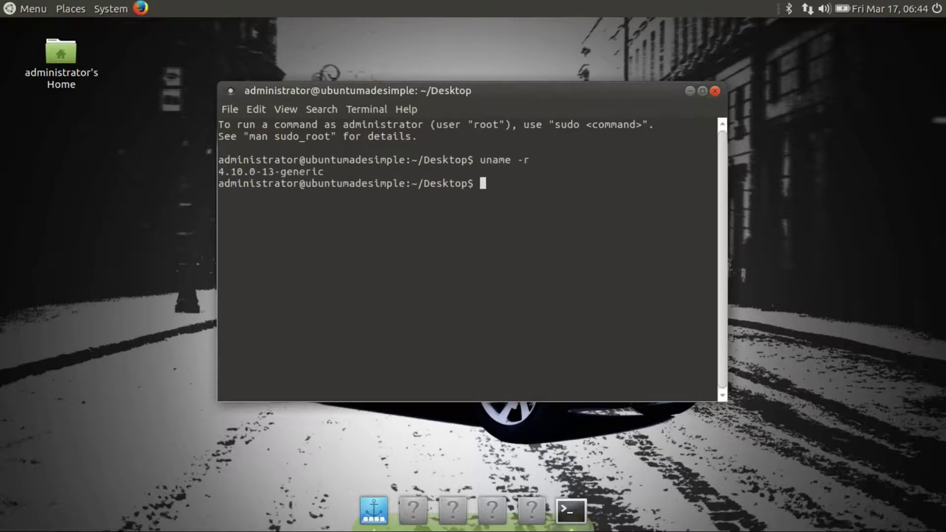
left_click(714, 91)
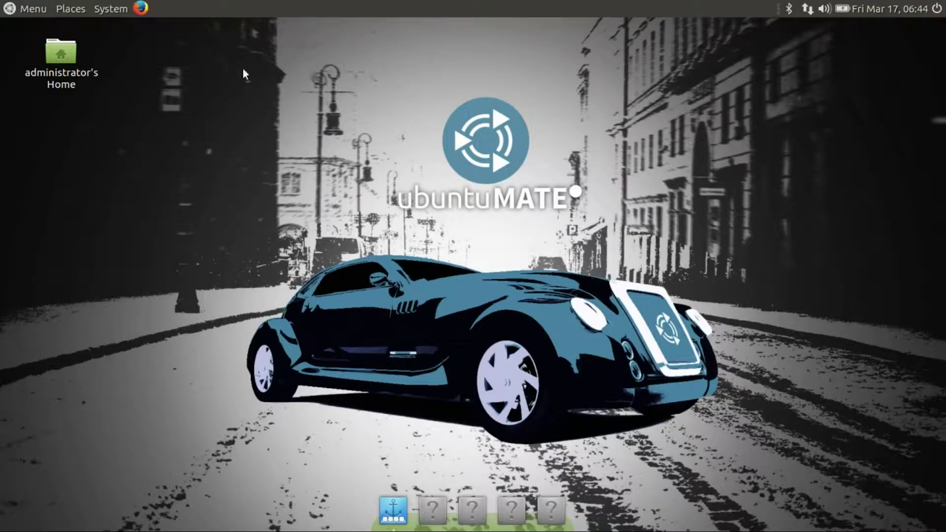
Create a new folder on the desktop, keeping the default name "untitled folder"
right_click(369, 178)
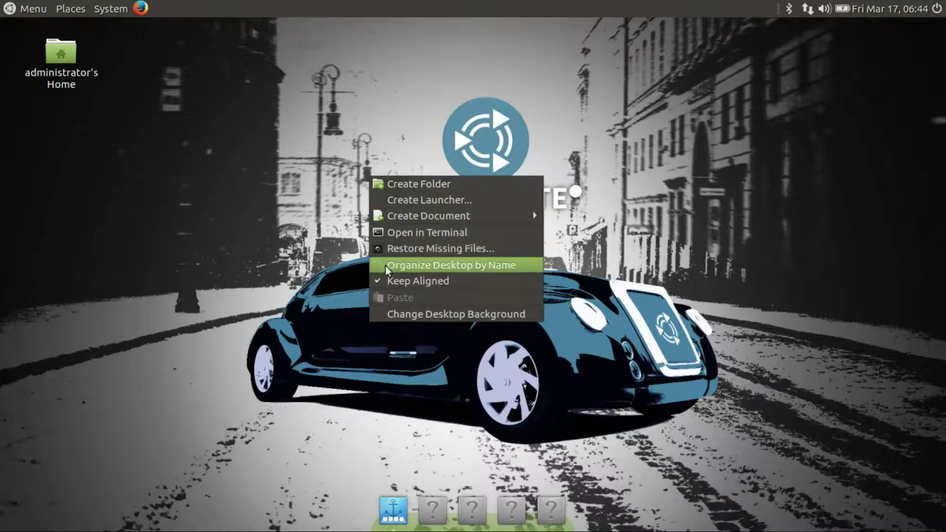
left_click(405, 200)
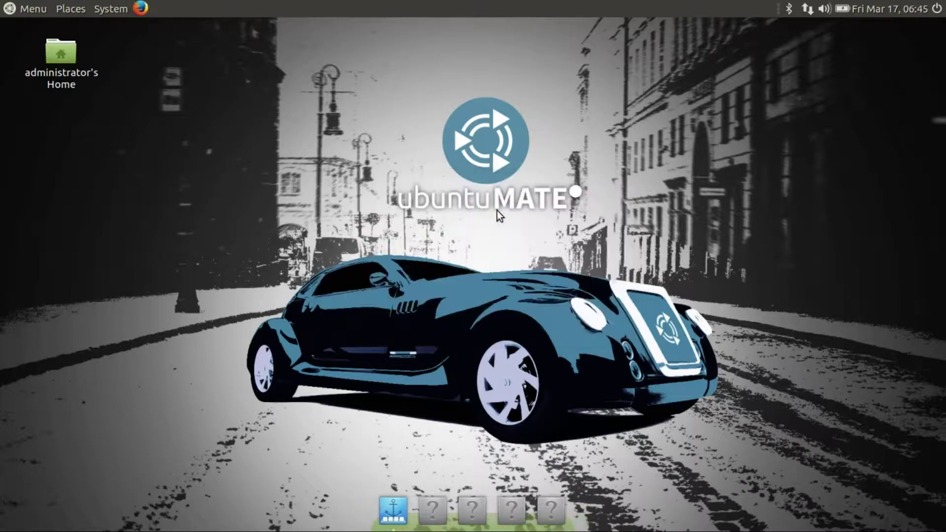
right_click(496, 211)
left_click(510, 222)
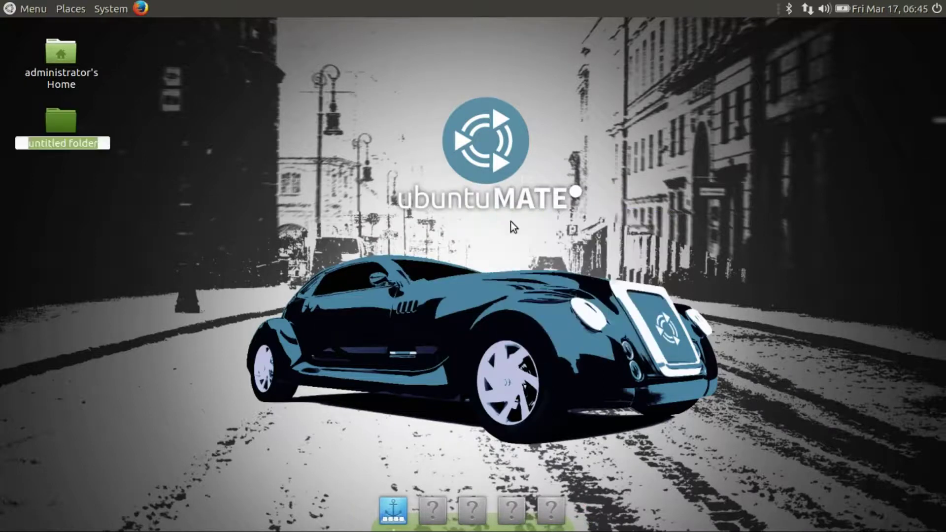
left_click(247, 142)
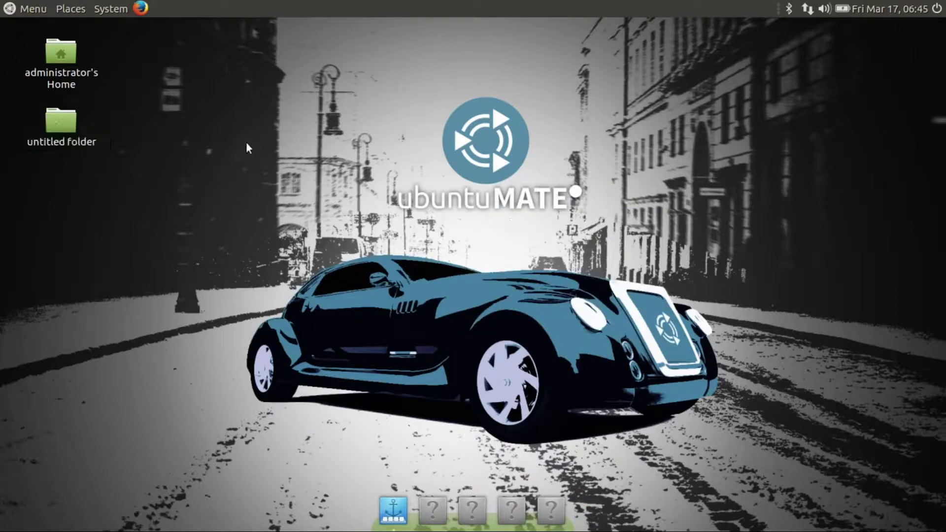
Open Firefox on its Ubuntu MATE start page and restore the browser window from its maximized size
left_click(142, 9)
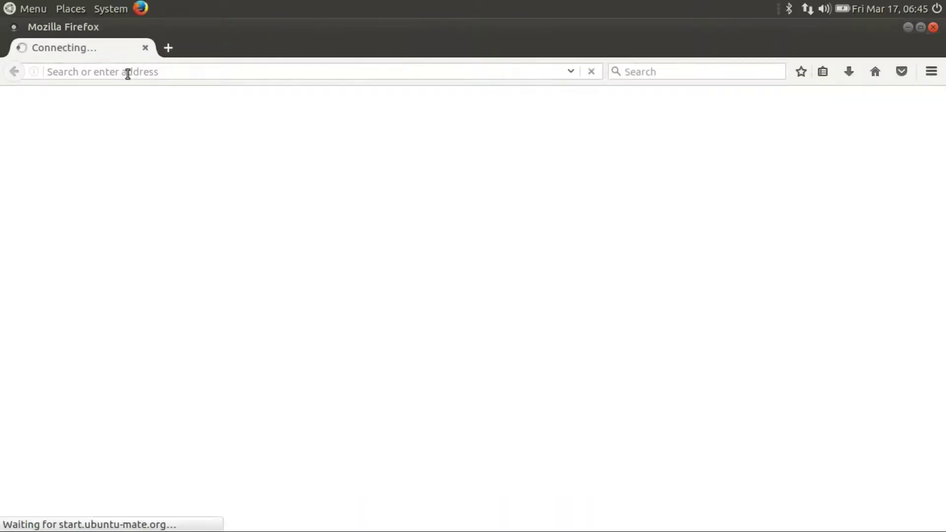
left_click(128, 71)
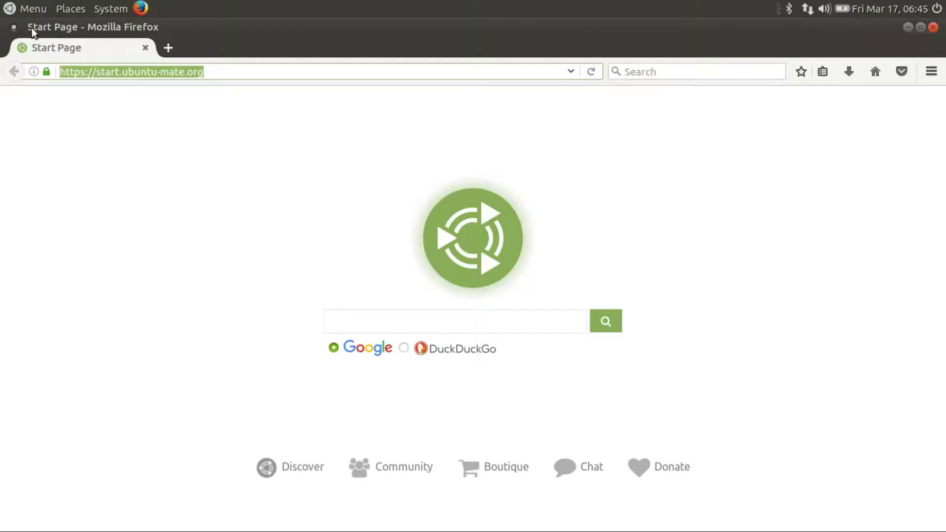
left_click(919, 27)
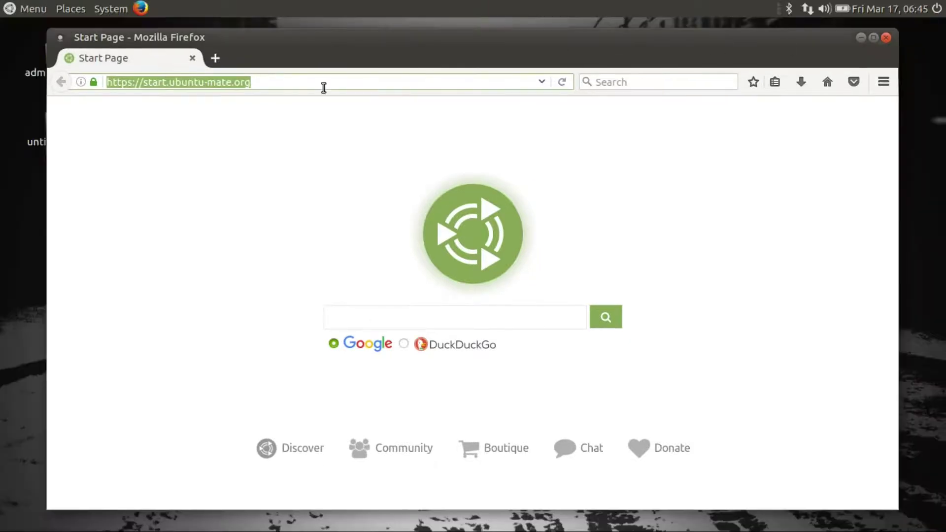
Create a desktop link to the Ubuntu MATE start page and move the Firefox window aside to reveal the desktop icons
left_click(58, 127)
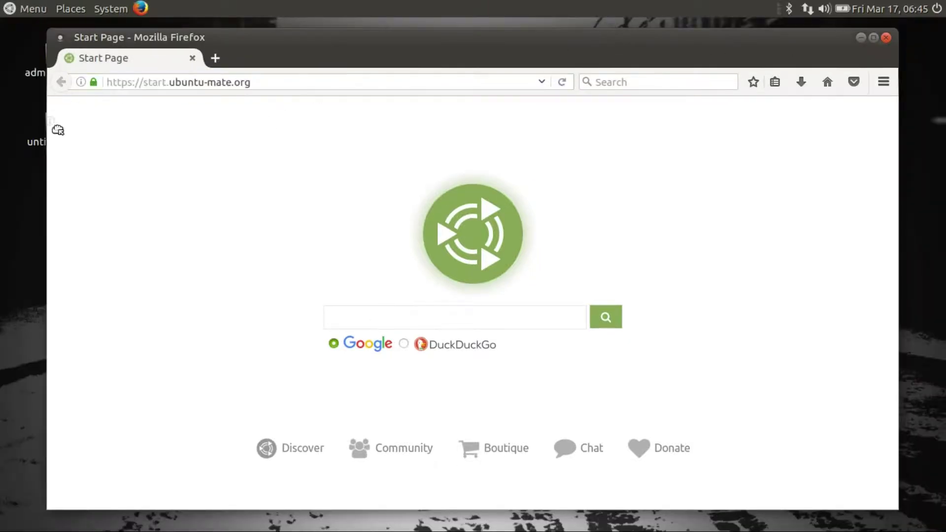
left_click_drag(17, 206, 27, 205)
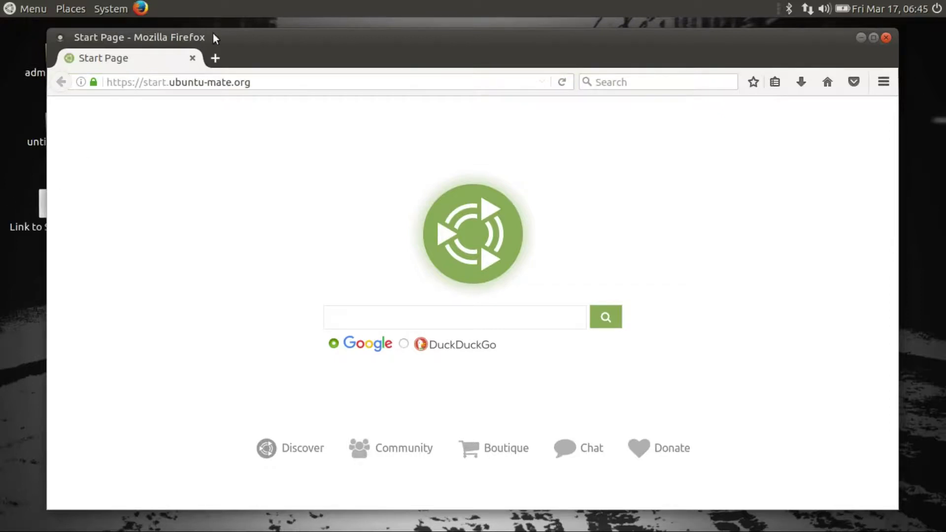
left_click_drag(245, 36, 451, 87)
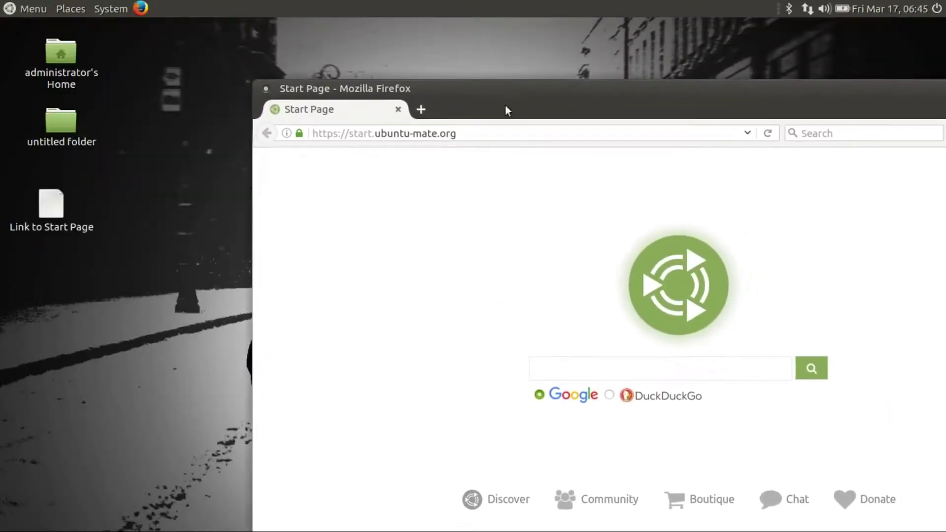
left_click(419, 133)
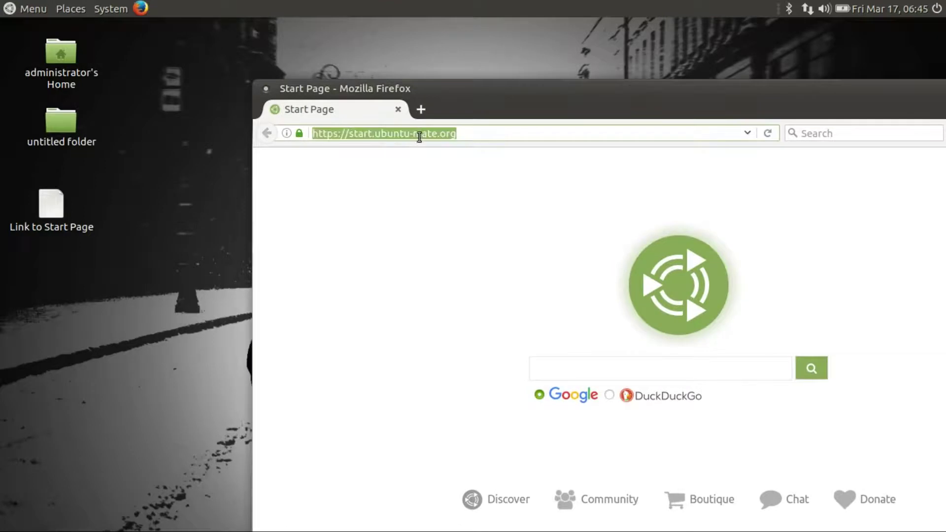
Load facebook.com in Firefox and create a desktop link to the page
type("face")
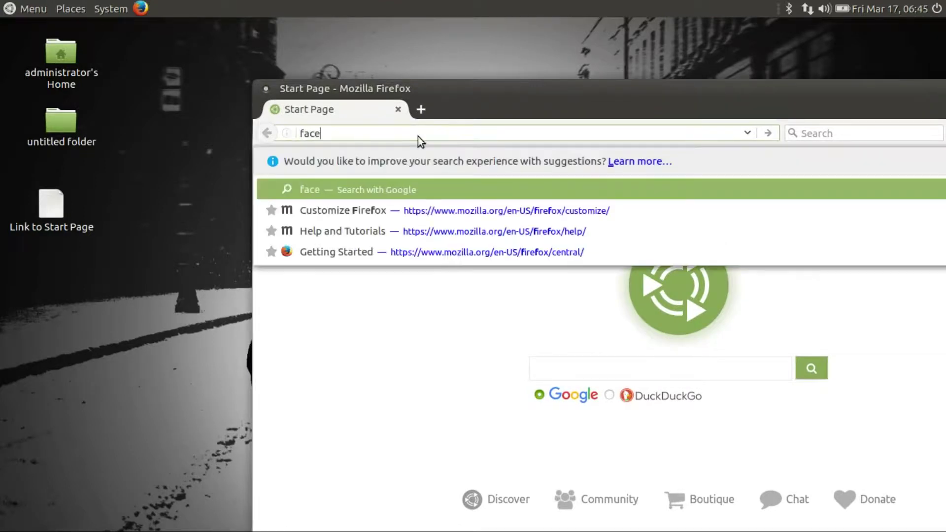
type("book.com")
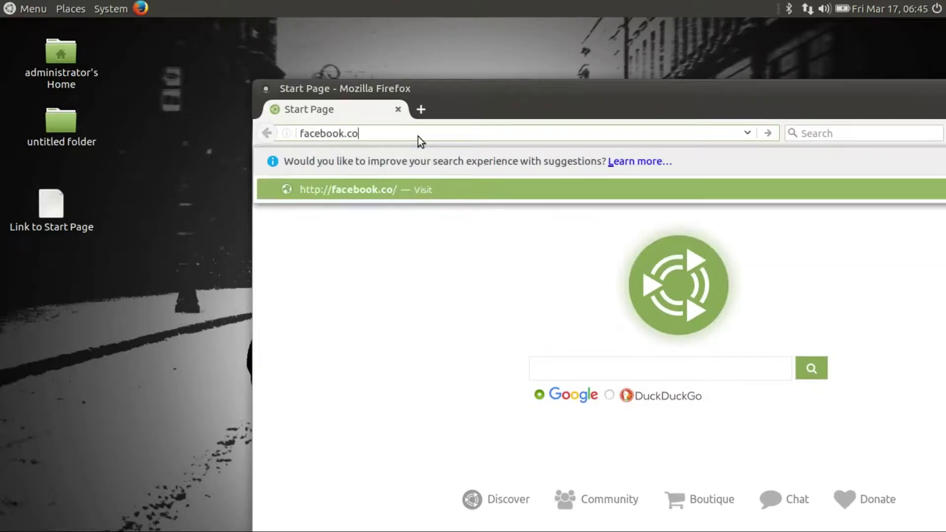
key("Return")
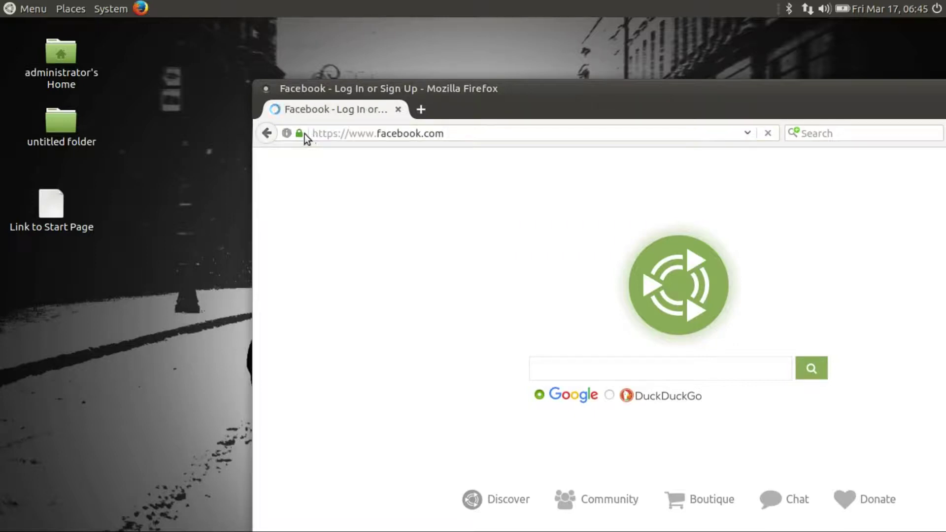
left_click_drag(301, 134, 99, 282)
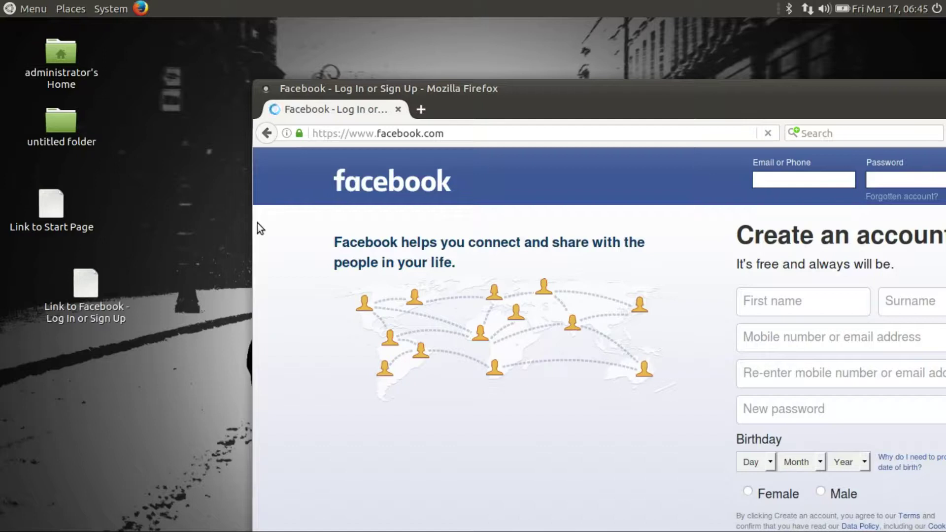
Close Firefox, test the new Facebook desktop link by opening it, and close the browser again
left_click_drag(597, 93, 322, 103)
left_click(848, 99)
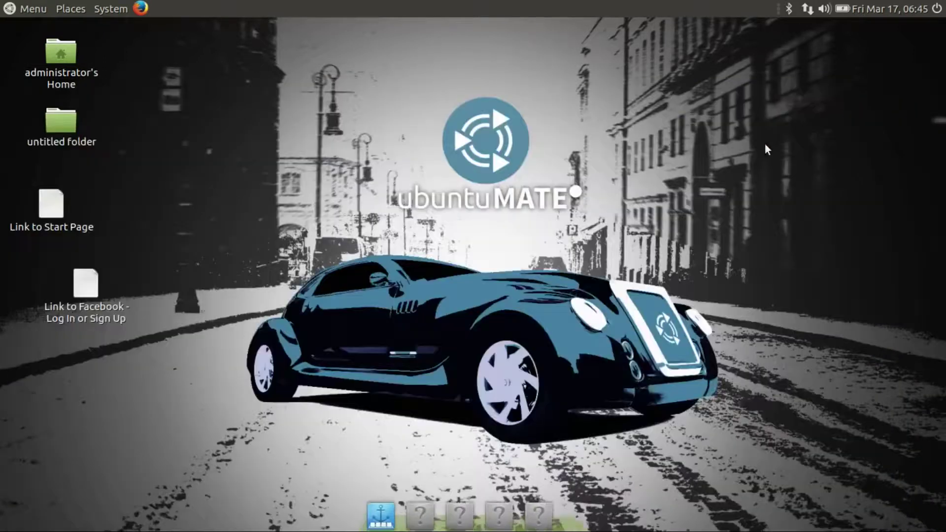
double_click(86, 294)
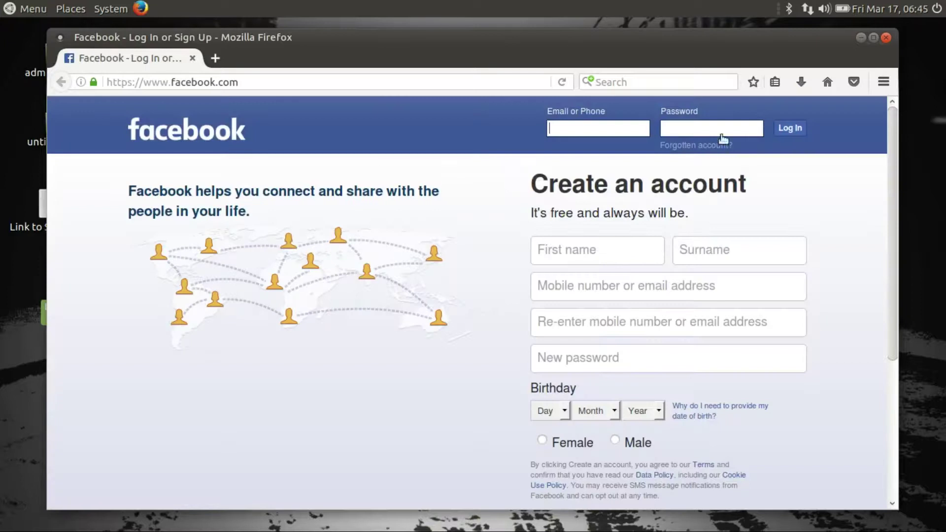
left_click(884, 38)
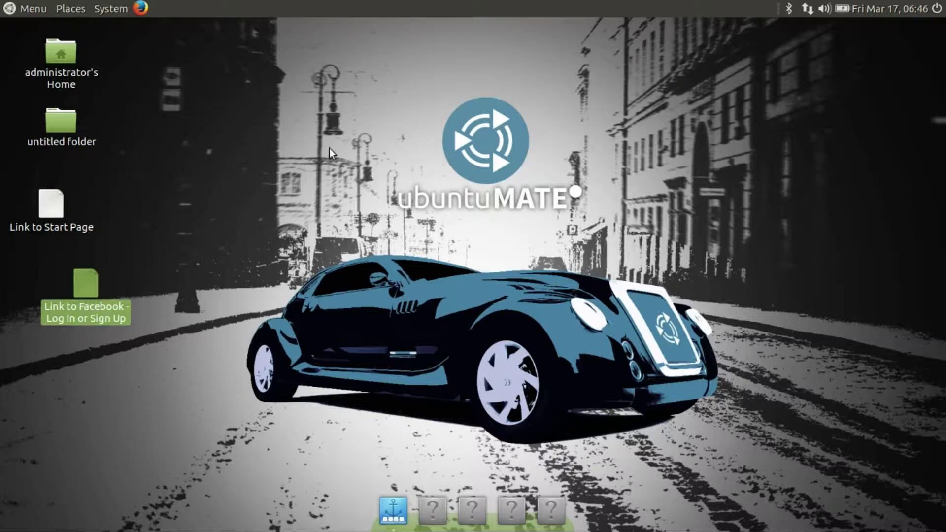
Open the home folder and view the Caja file manager's version information
left_click(78, 8)
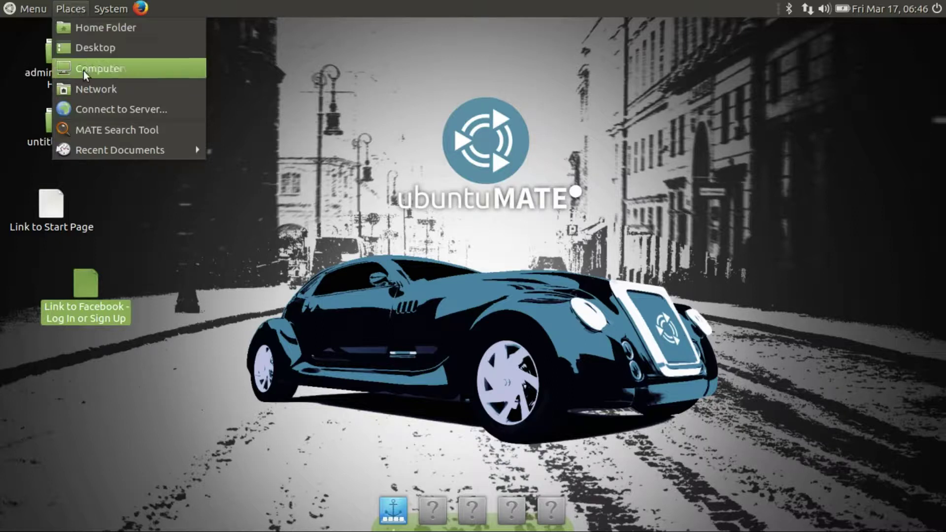
left_click(92, 35)
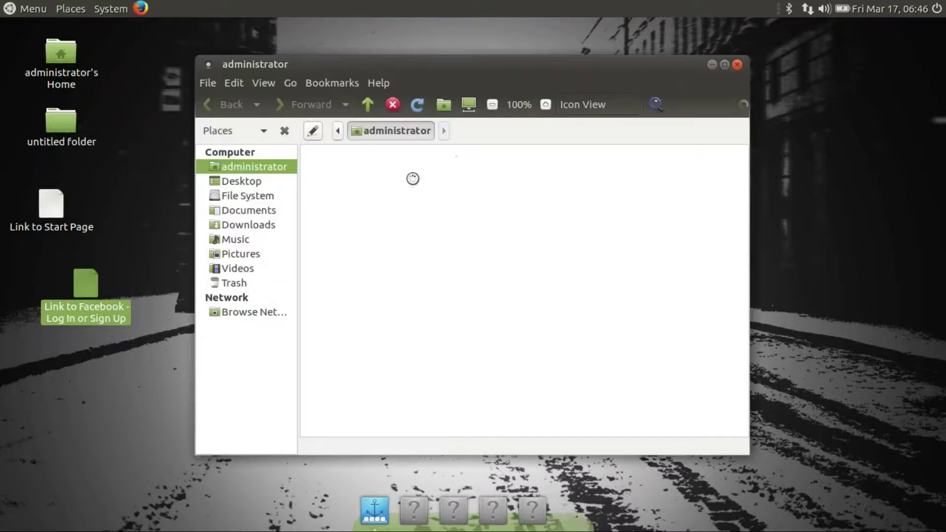
left_click(377, 81)
left_click(387, 114)
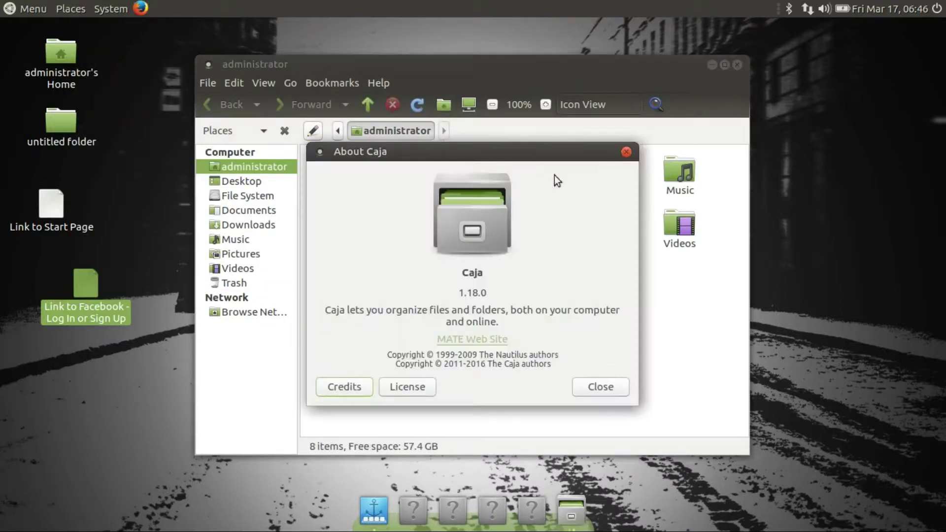
left_click(626, 152)
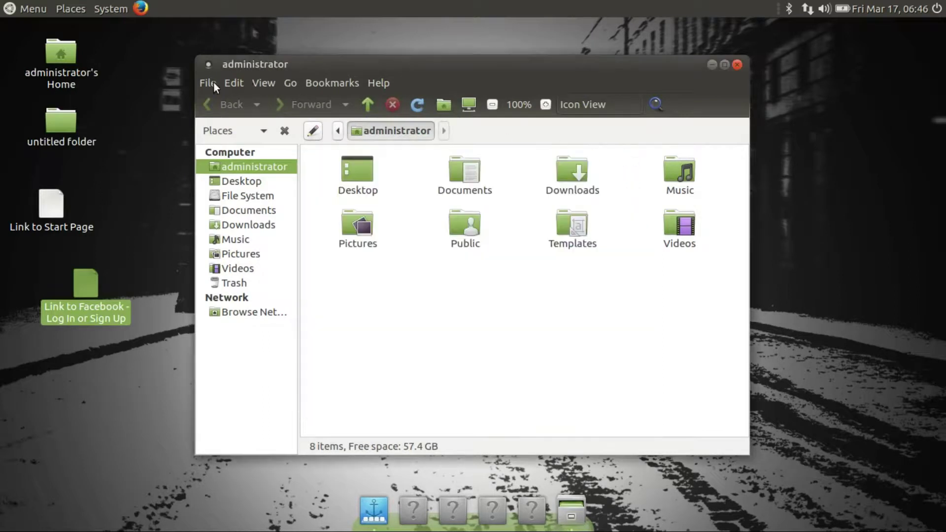
Try to set the Pictures folder's color to Brown in the home folder, and close the file manager
right_click(403, 325)
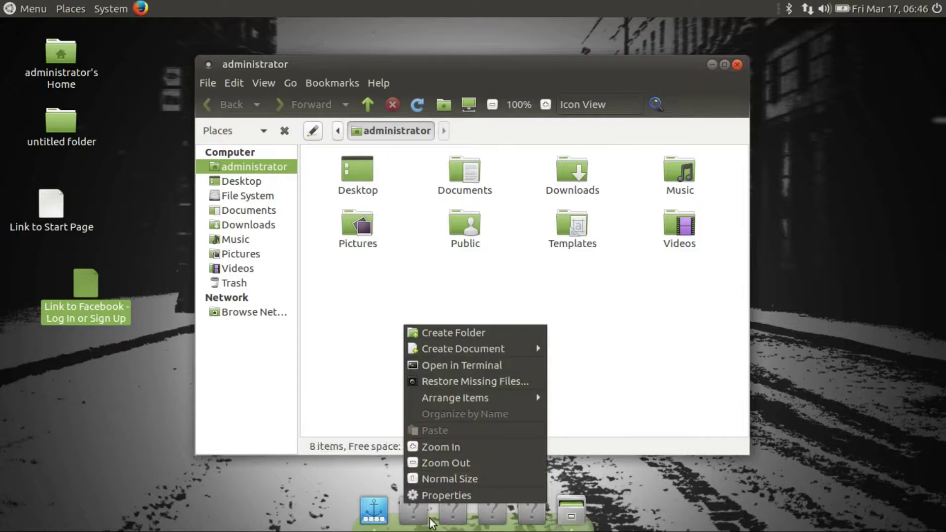
left_click(354, 237)
right_click(355, 237)
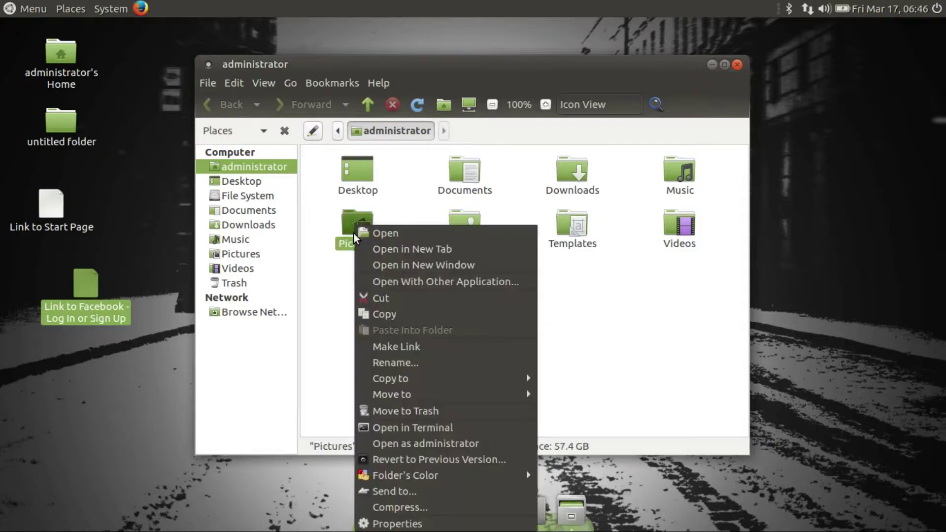
mouse_move(492, 476)
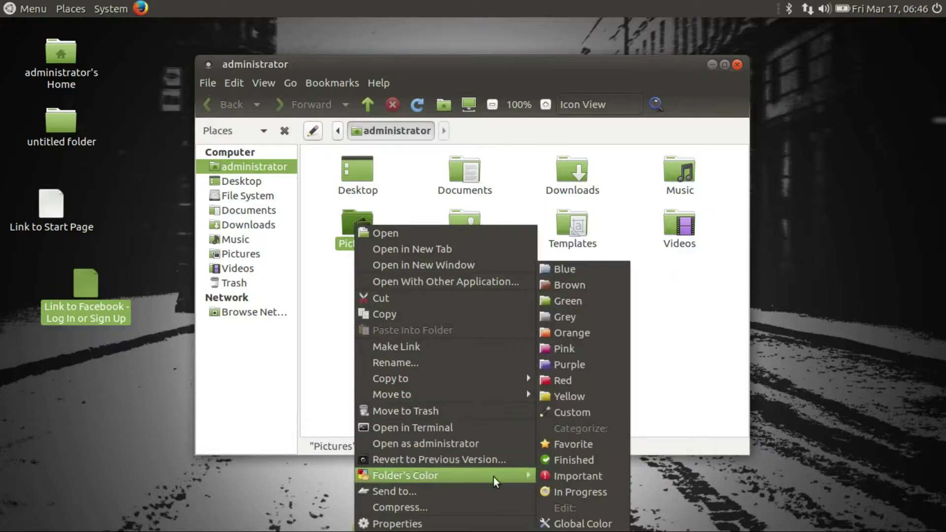
left_click(557, 288)
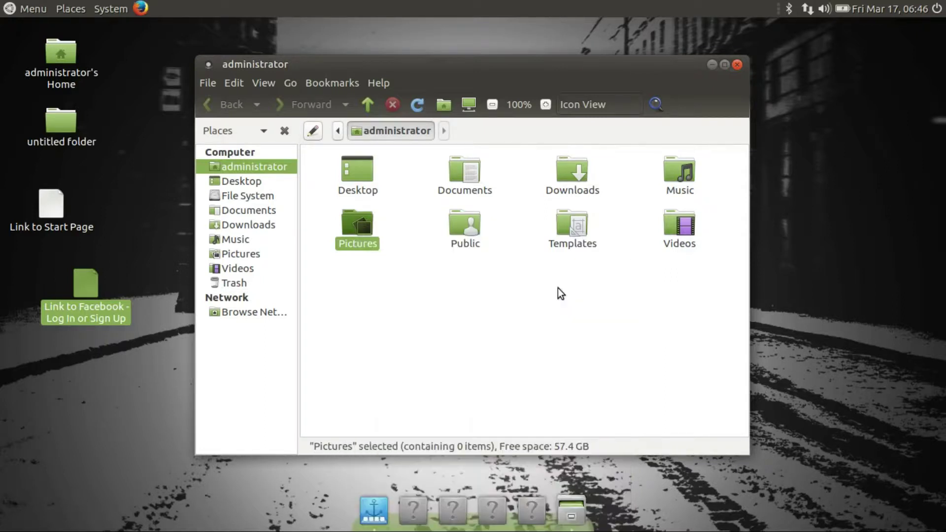
left_click(738, 65)
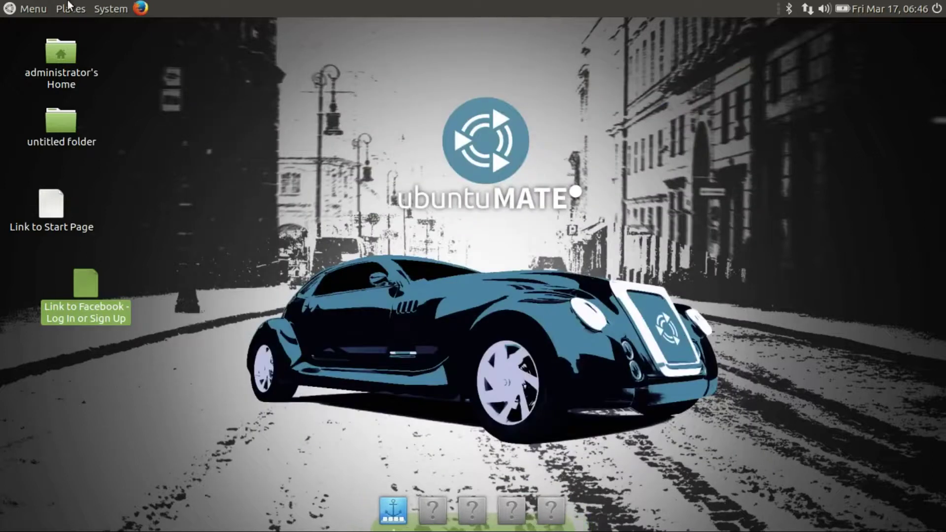
Browse the application categories in the main menu, and open the Control Center briefly before closing it
left_click(38, 9)
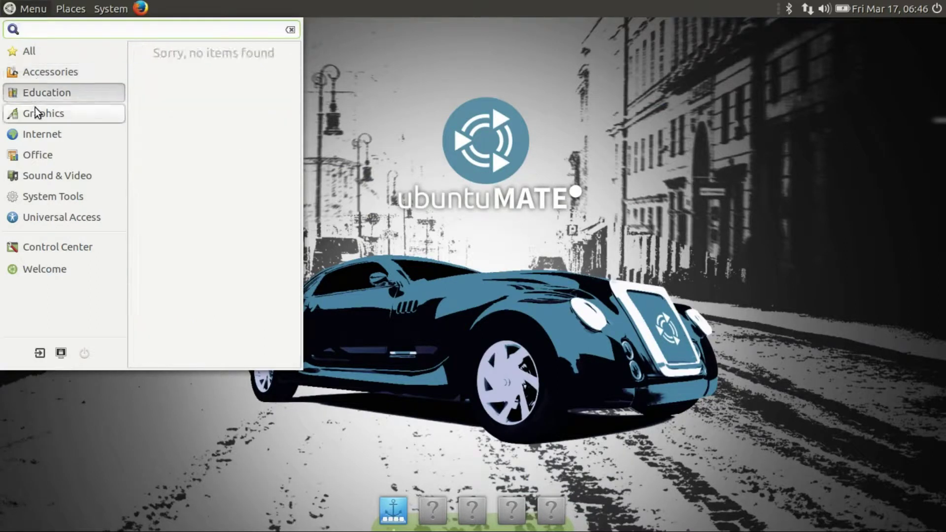
mouse_move(35, 107)
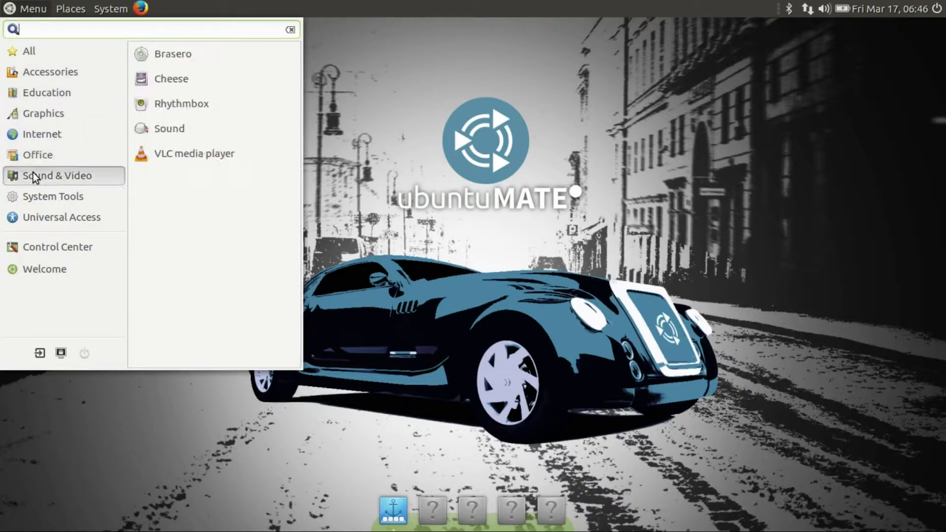
mouse_move(31, 196)
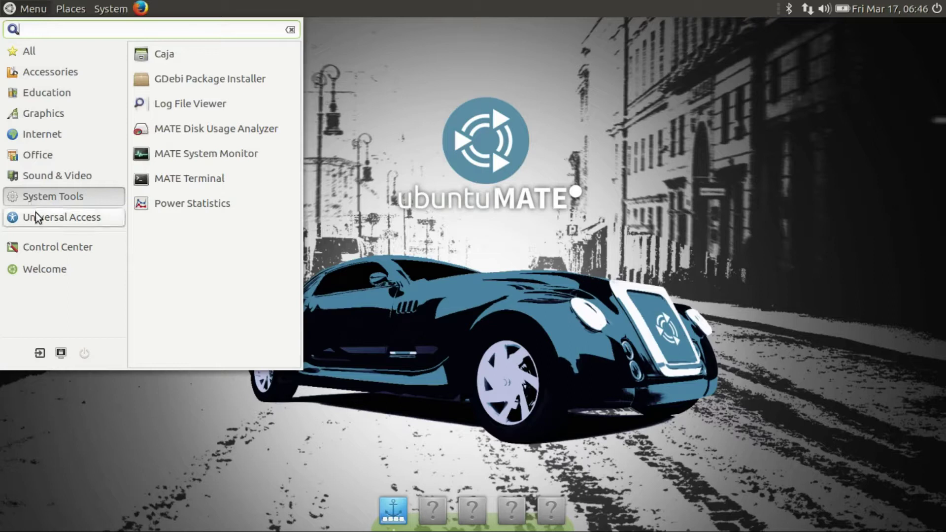
left_click(39, 247)
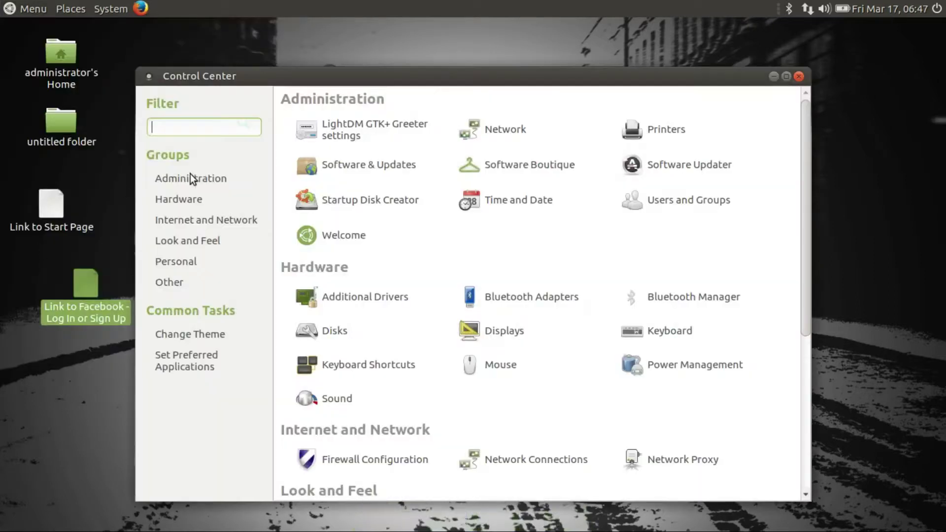
left_click(799, 76)
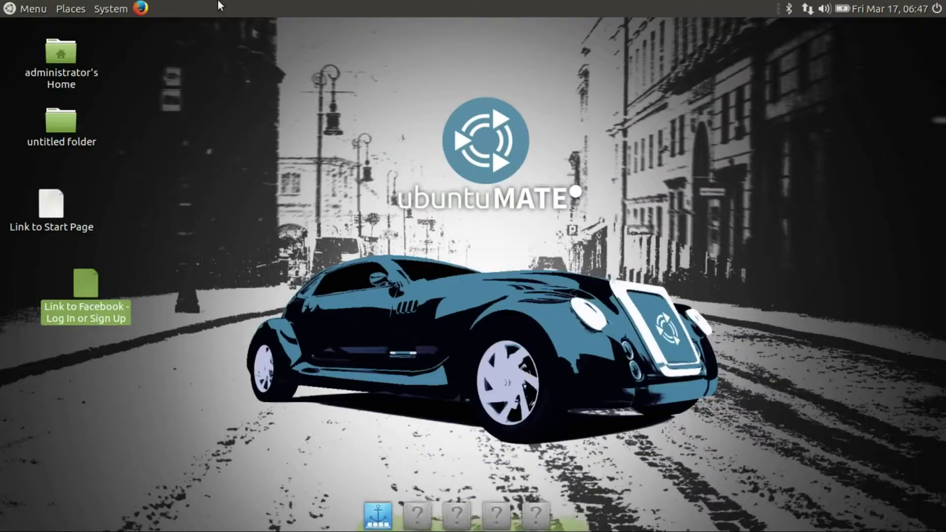
Check the panel options of the main menu applet and the entries under Places
right_click(11, 9)
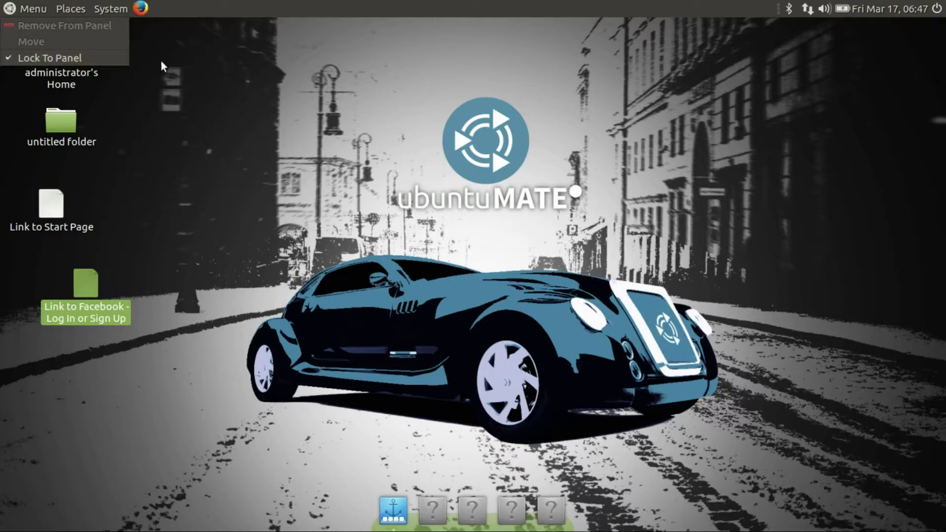
left_click(196, 76)
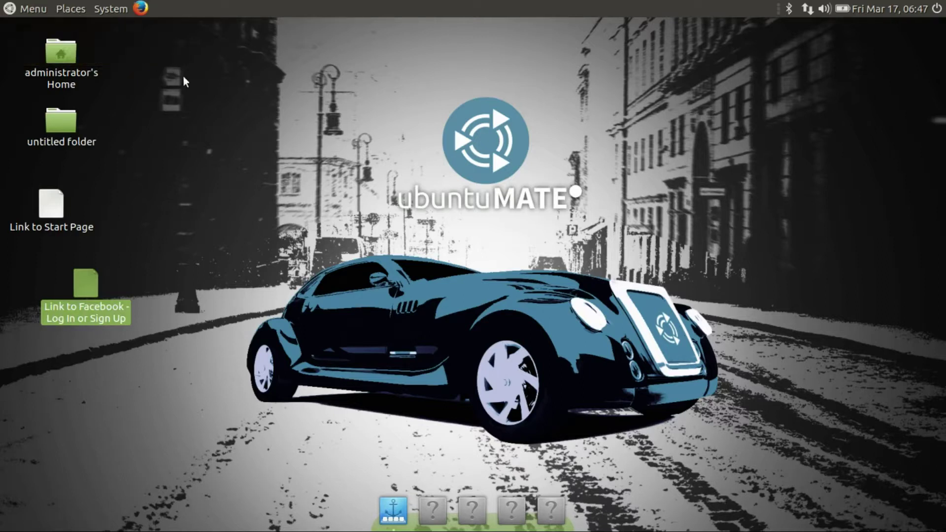
left_click(81, 9)
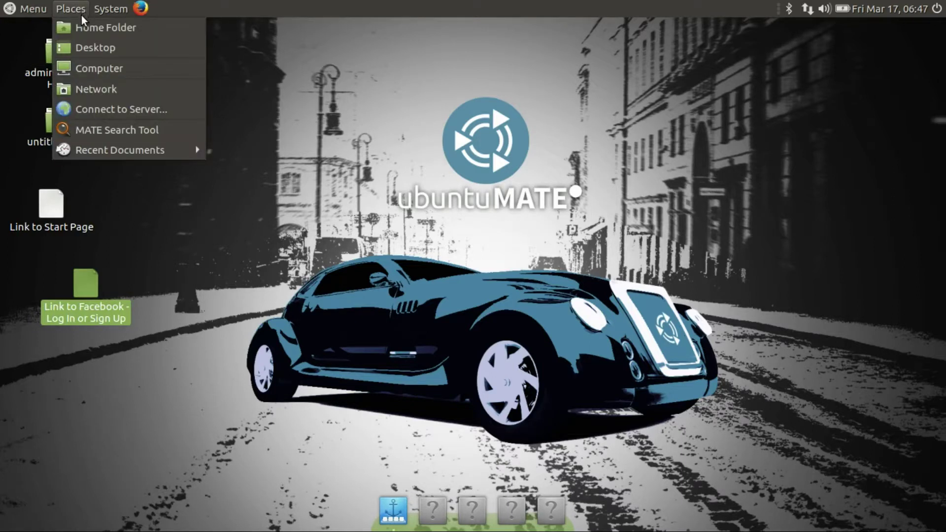
In the Control Center's Screensaver preferences, preview Floating GNOME and Pictures folder, and set the theme to Pop art squares
mouse_move(105, 7)
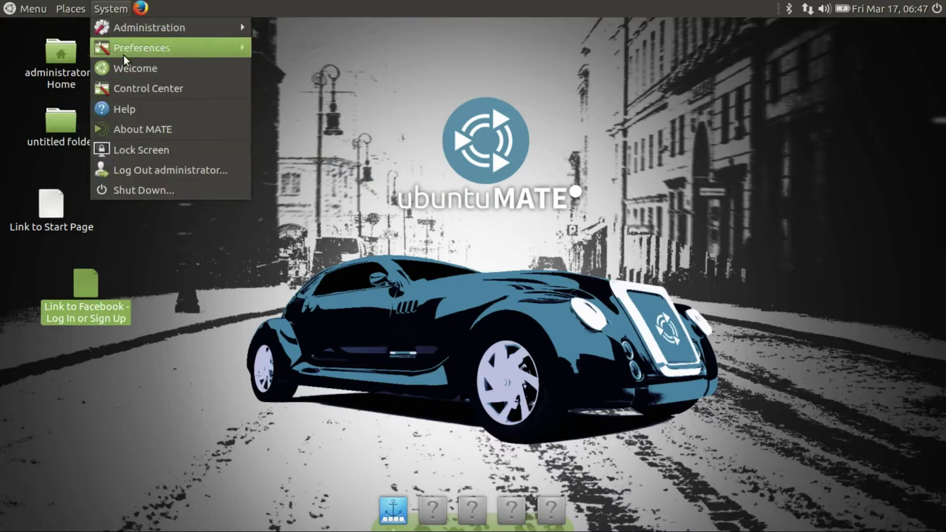
left_click(127, 87)
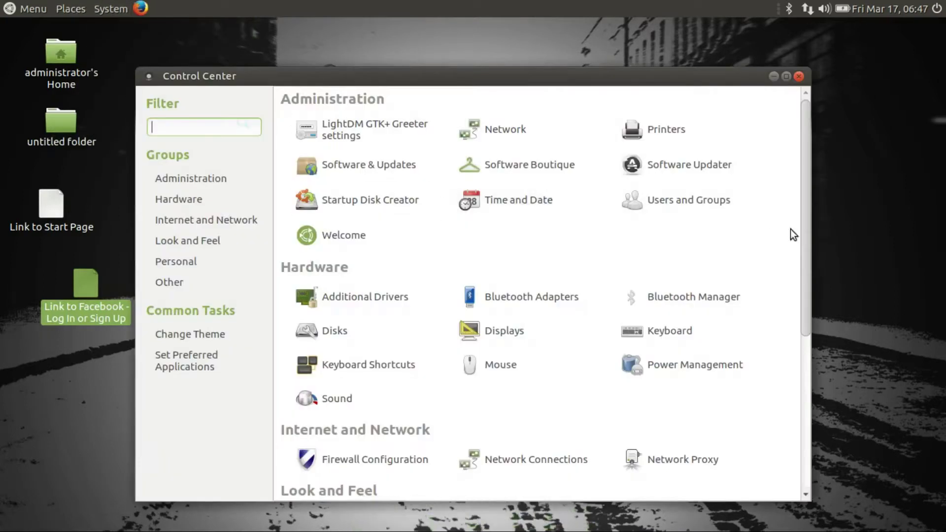
left_click_drag(805, 167, 800, 250)
scroll(799, 249, "down", 5)
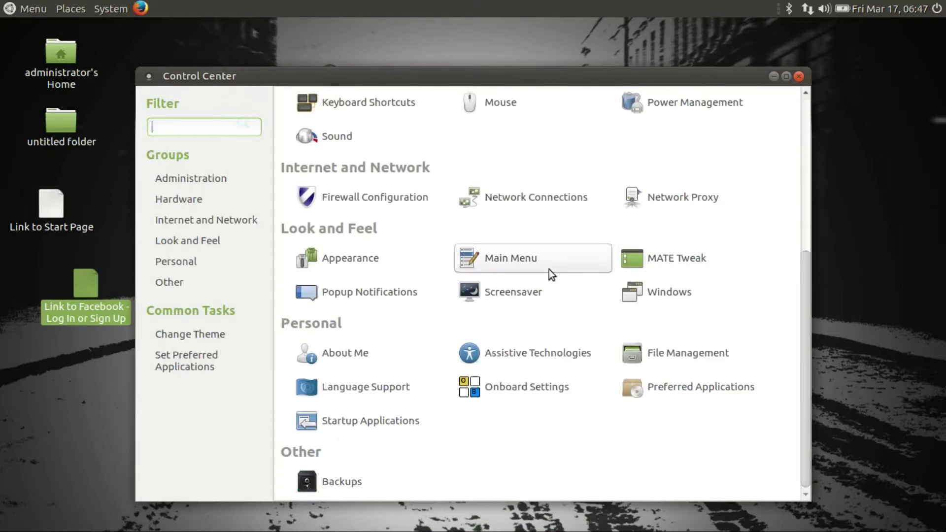
left_click(481, 291)
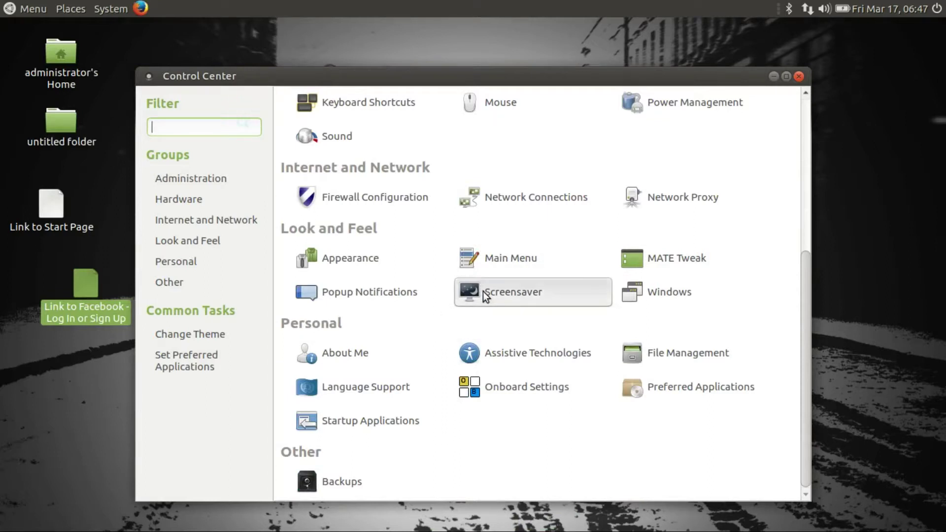
left_click(329, 204)
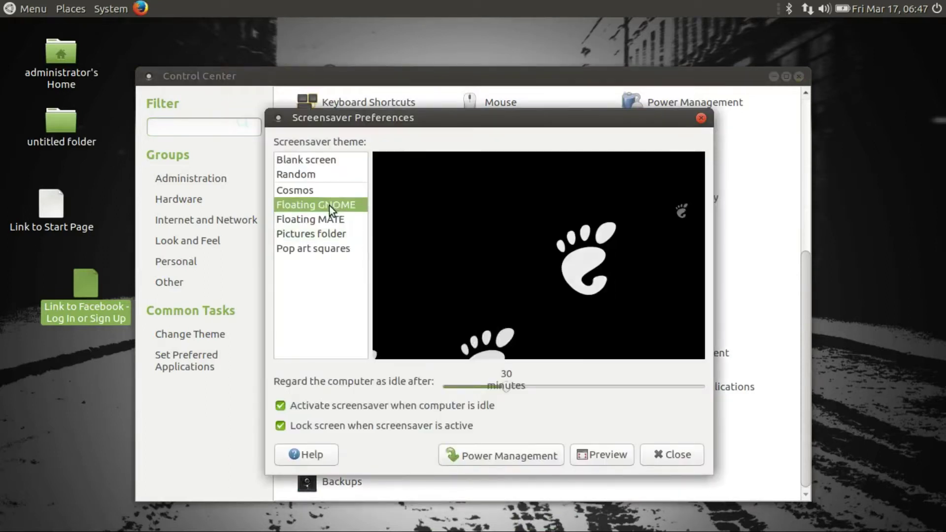
left_click(326, 232)
left_click(326, 249)
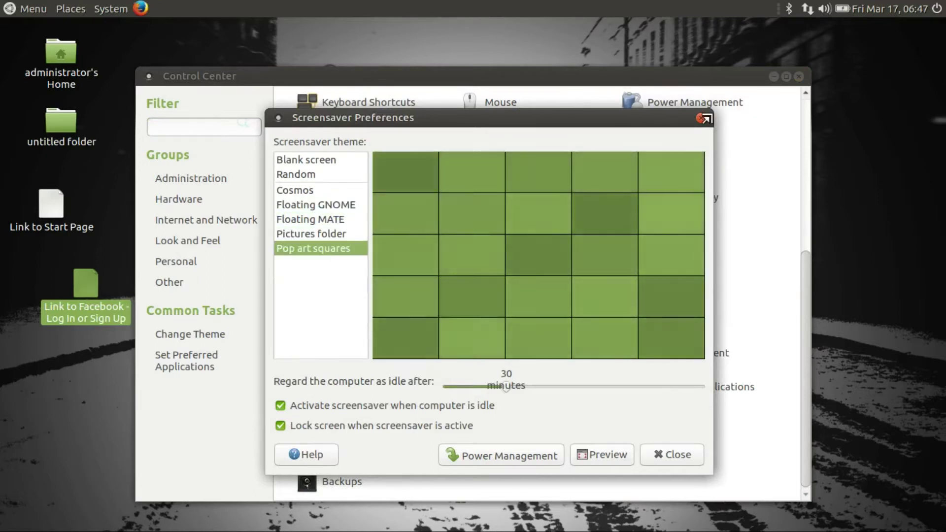
left_click(700, 117)
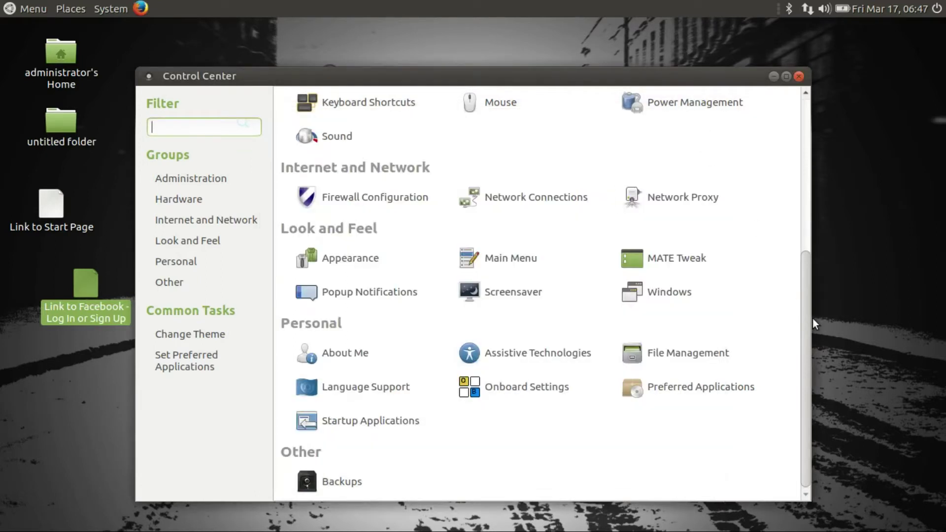
Filter the Control Center settings by "lo", clear the filter, and close the Control Center
left_click(812, 360)
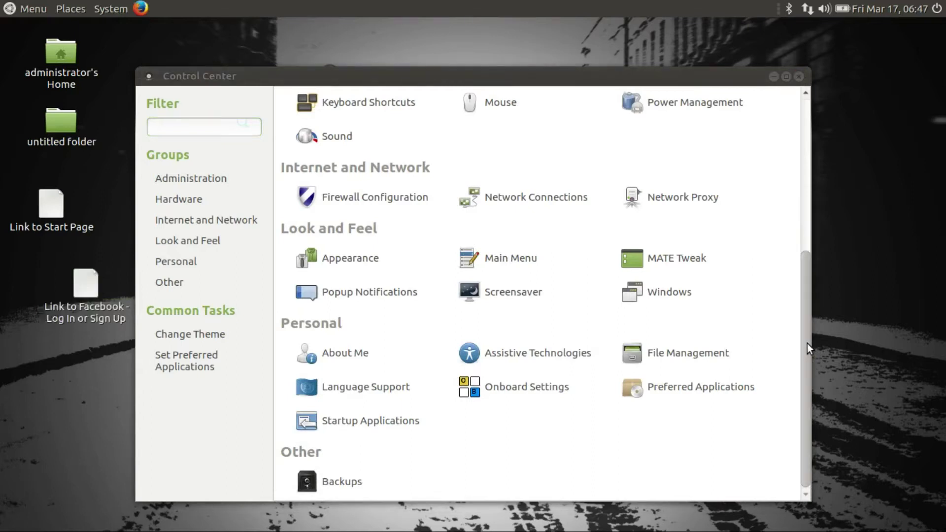
left_click_drag(807, 345, 809, 293)
type("lo")
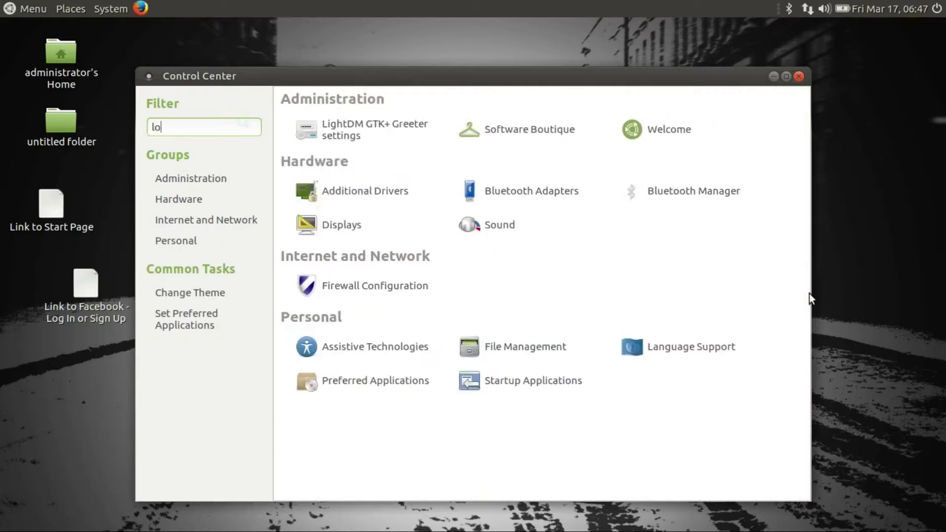
key("BackSpace")
key("BackSpace")
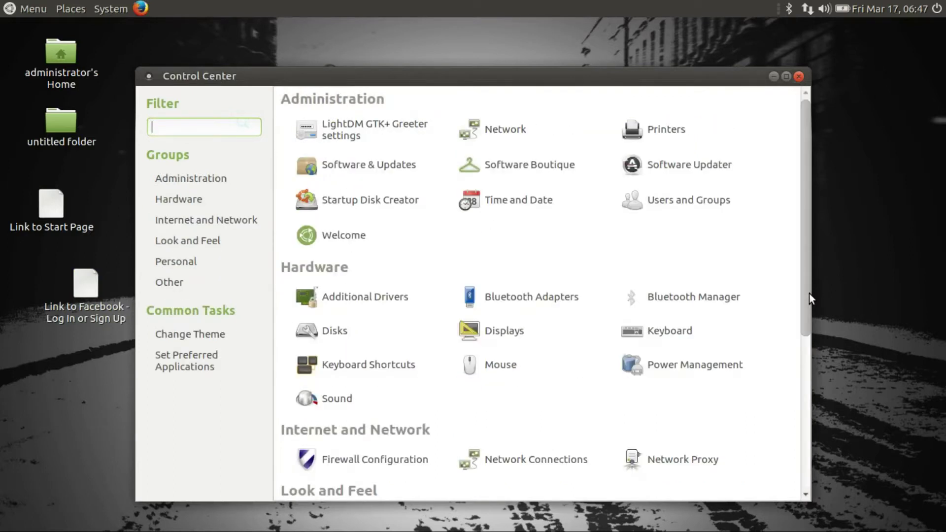
left_click(799, 76)
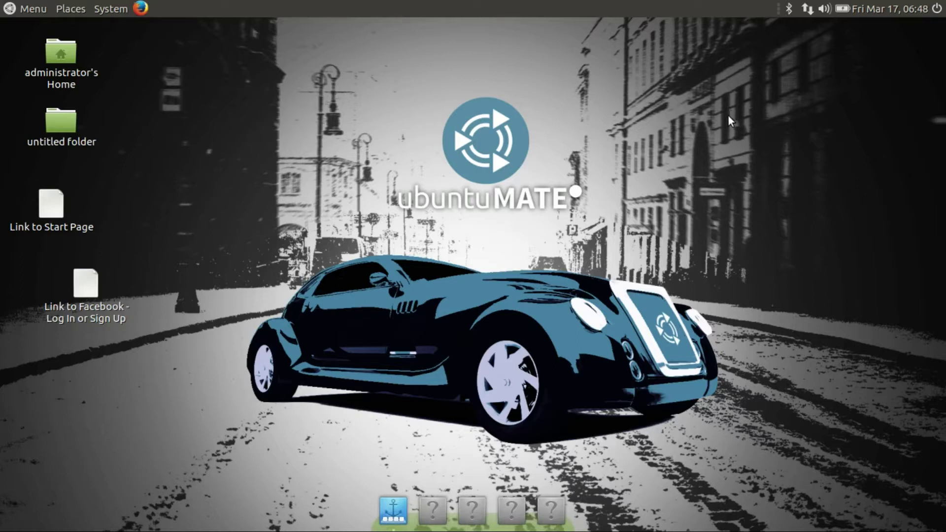
Lock the screen and bring up the unlock dialog
left_click(110, 7)
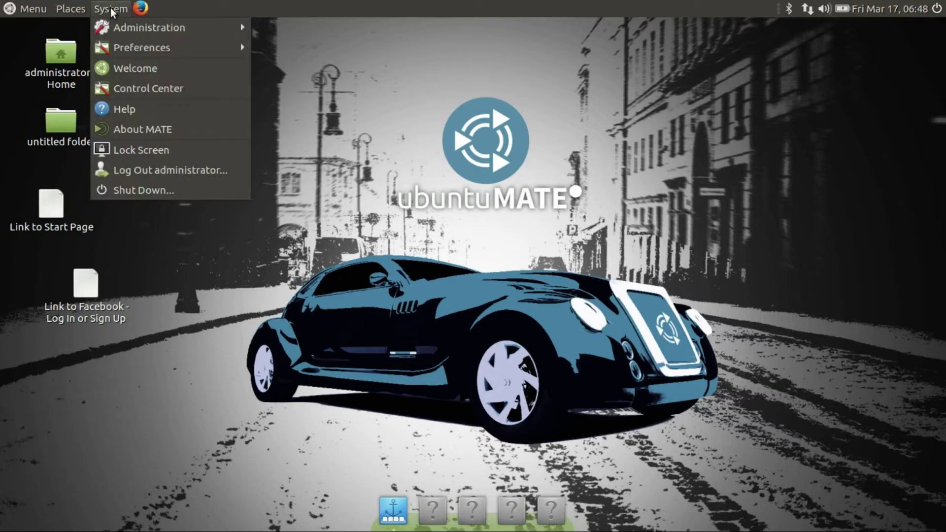
left_click(146, 144)
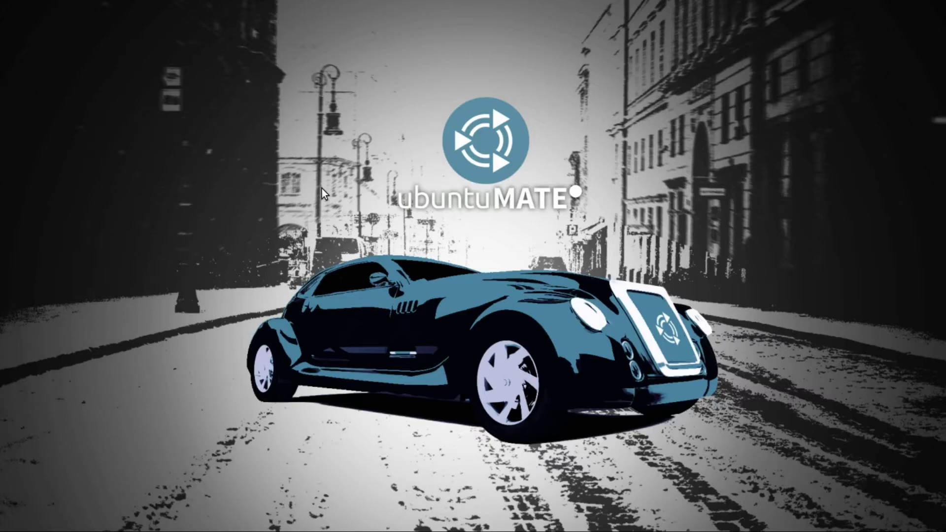
mouse_move(496, 245)
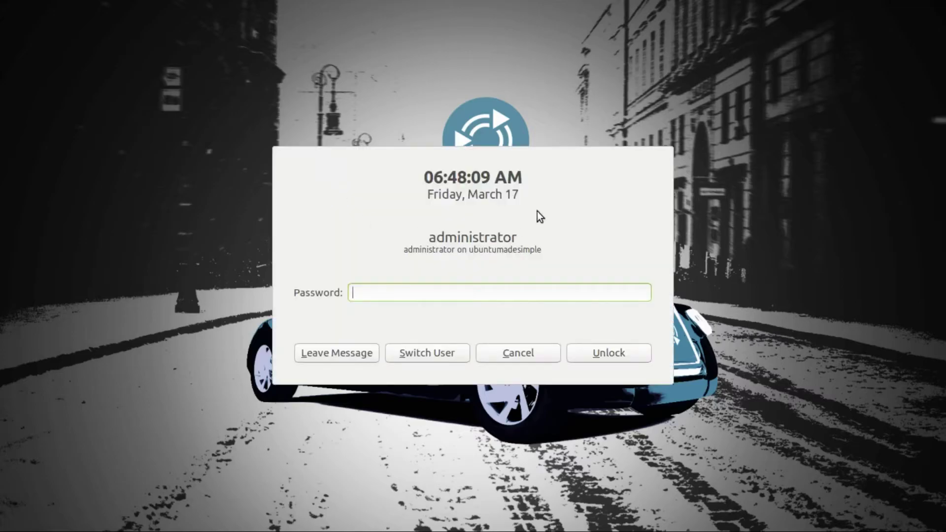